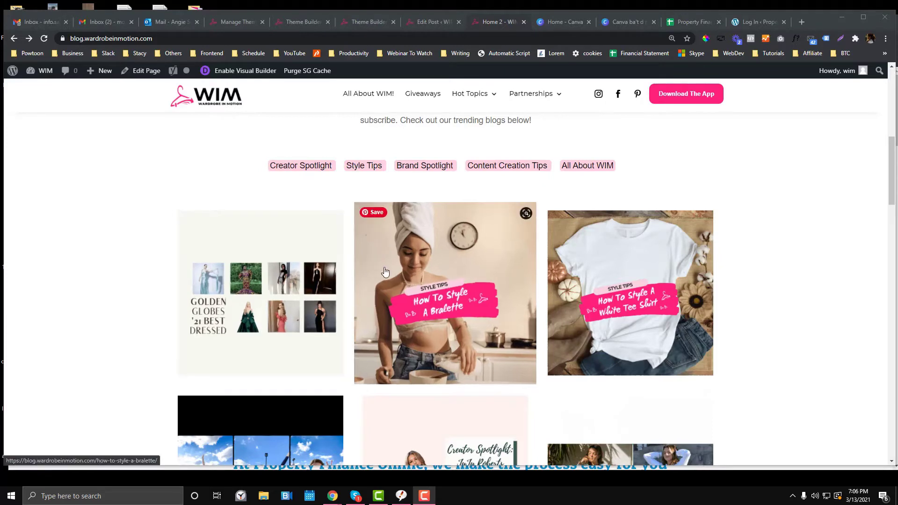
# Open the 'How To Style A Bralette' post and scroll down and up to check the Up Next sidebar stays put.
pyautogui.click(486, 251)
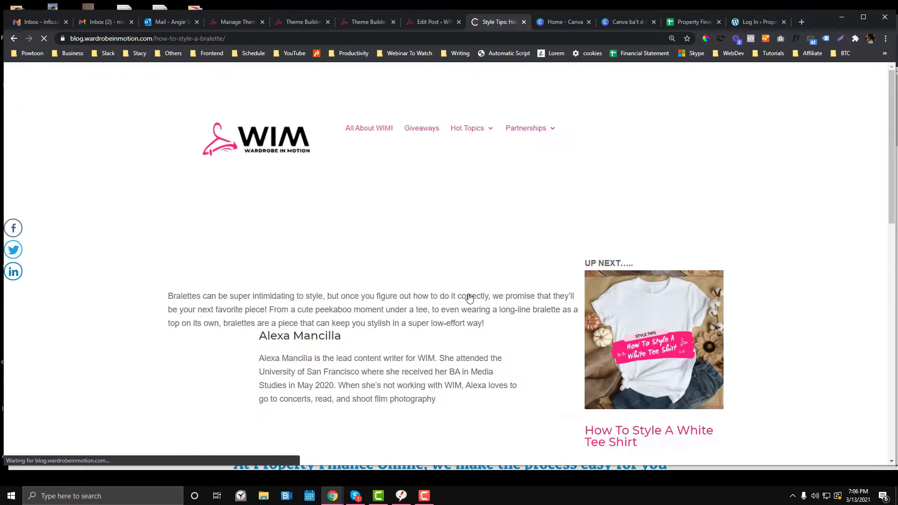
pyautogui.scroll(-3, 451, 206)
pyautogui.scroll(-1, 451, 206)
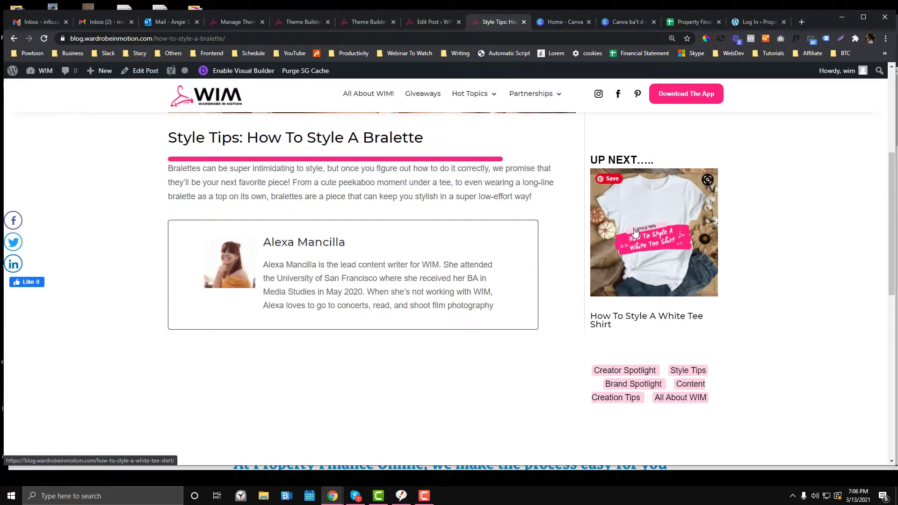
pyautogui.scroll(5, 635, 232)
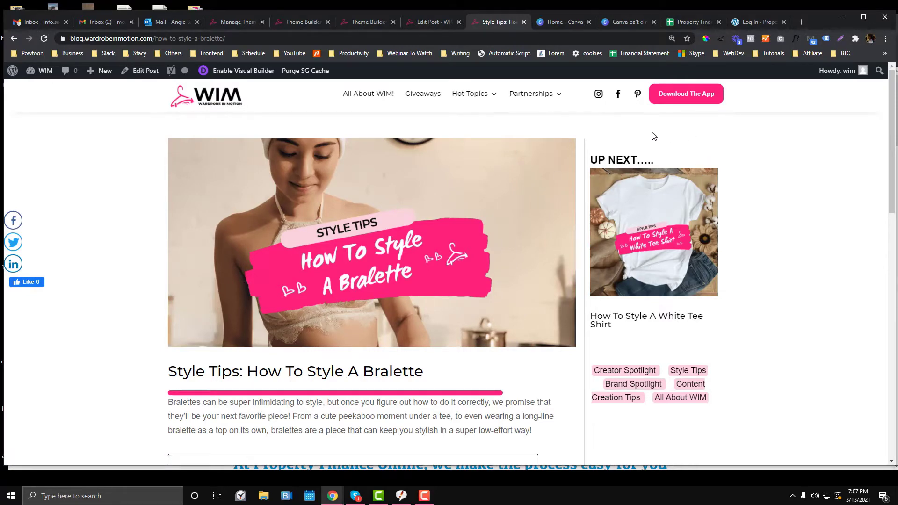
pyautogui.scroll(-6, 650, 150)
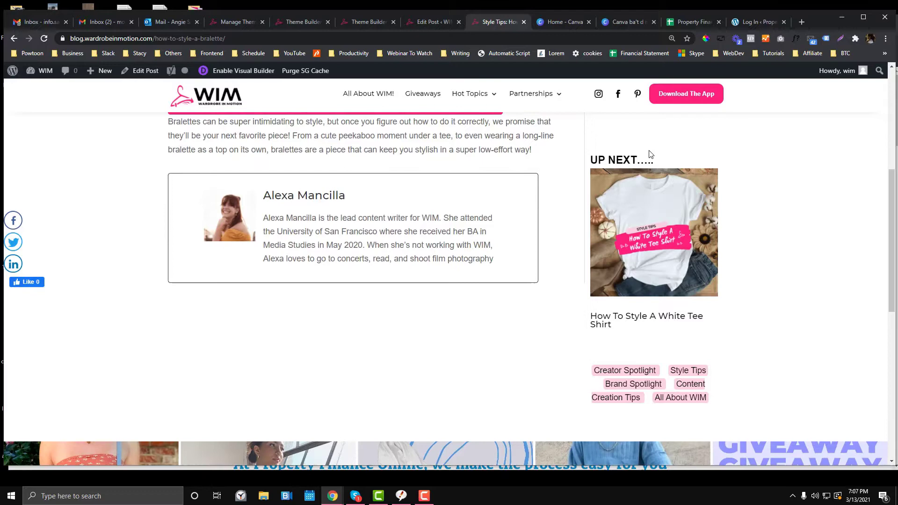
pyautogui.scroll(6, 650, 154)
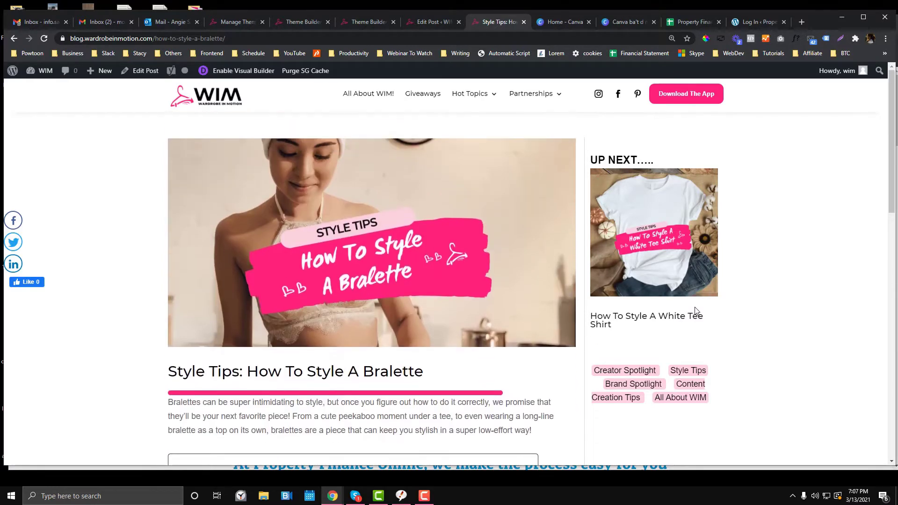
# Open Divi's Theme Builder from the themes admin tab and dismiss the backup notice.
pyautogui.click(232, 109)
pyautogui.click(248, 21)
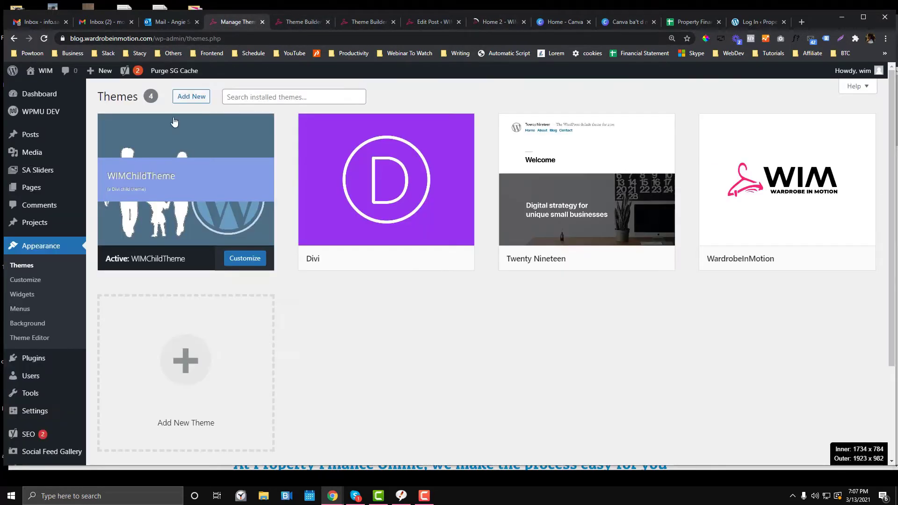
pyautogui.scroll(-3, 55, 327)
pyautogui.moveTo(55, 385)
pyautogui.moveTo(55, 415)
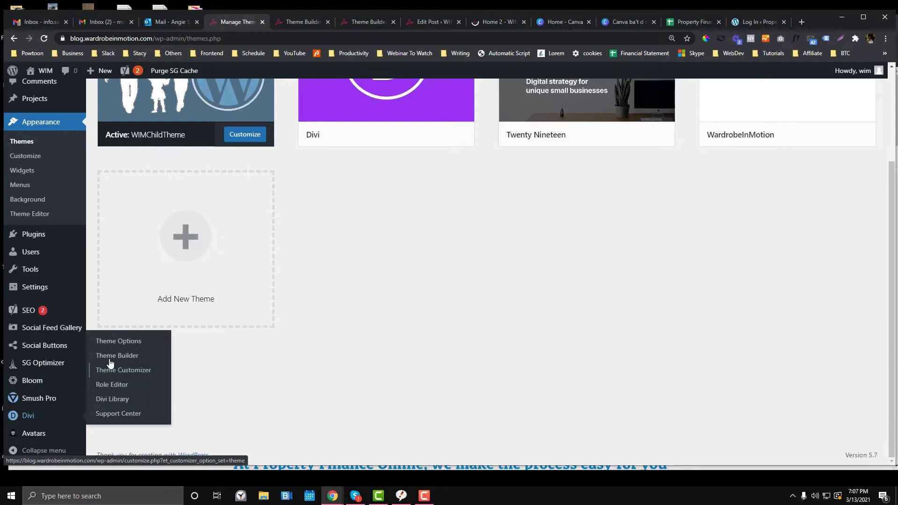
pyautogui.click(111, 362)
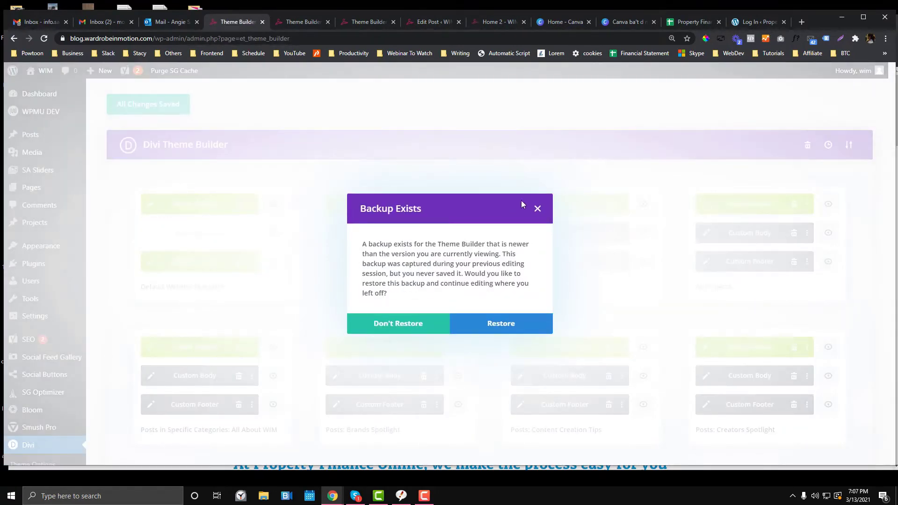
pyautogui.click(536, 208)
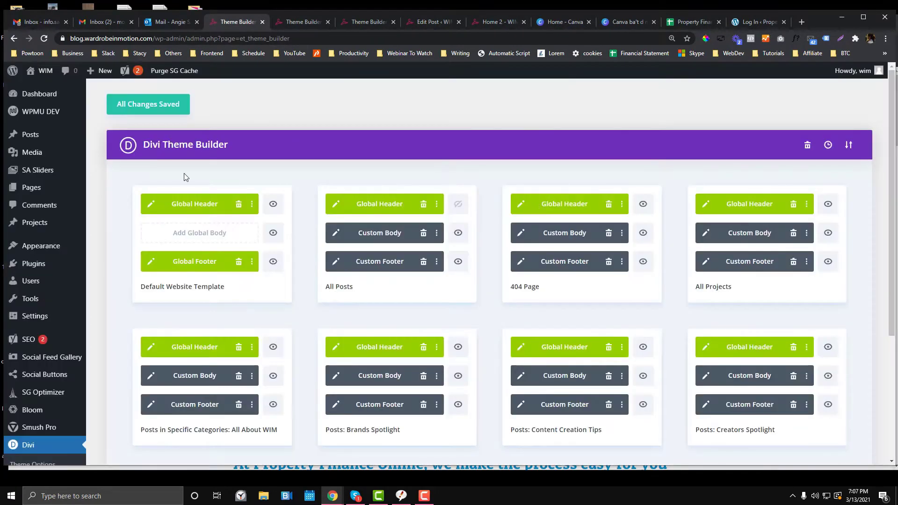
# Close the Brands Spotlight layout, second Theme Builder and Edit Post tabs without saving.
pyautogui.click(286, 22)
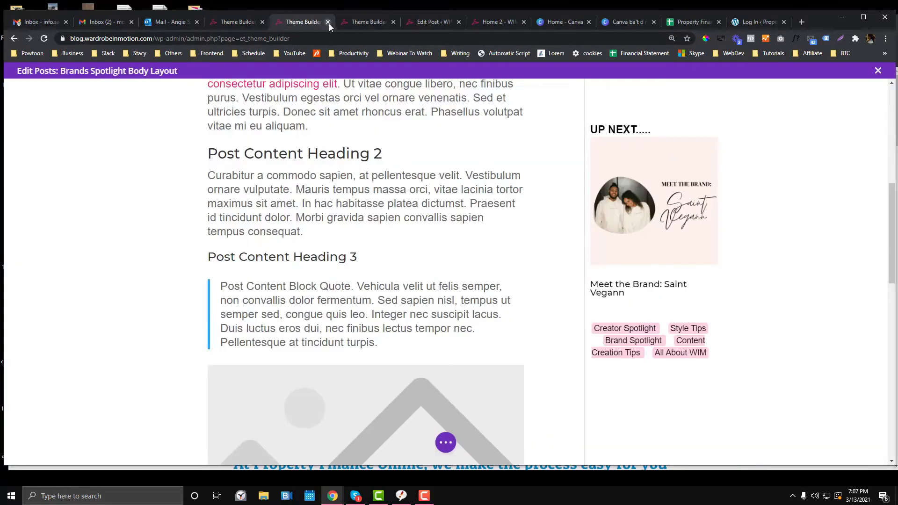
pyautogui.click(327, 22)
pyautogui.click(482, 90)
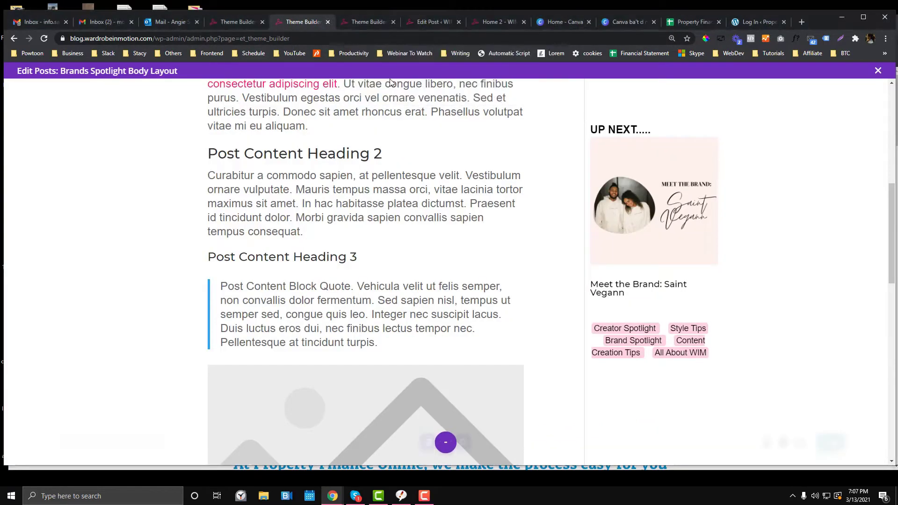
pyautogui.press('F5')
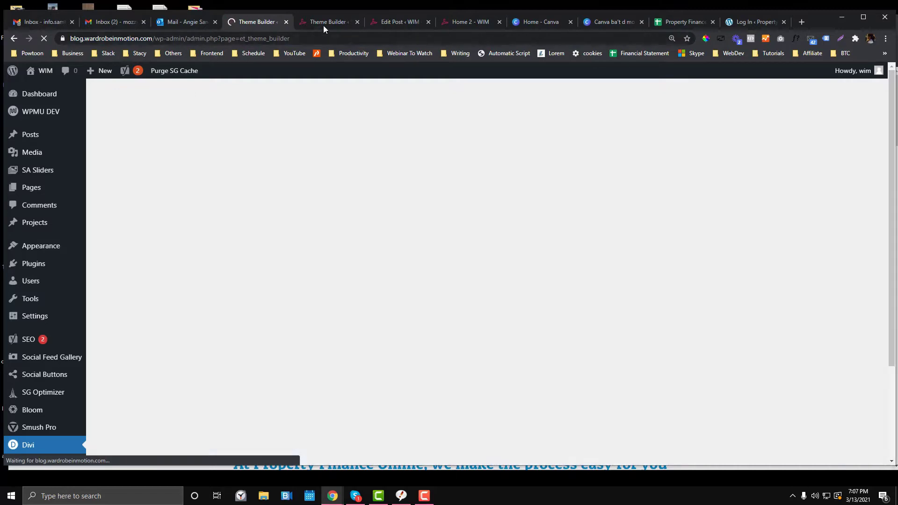
pyautogui.click(323, 23)
pyautogui.click(358, 22)
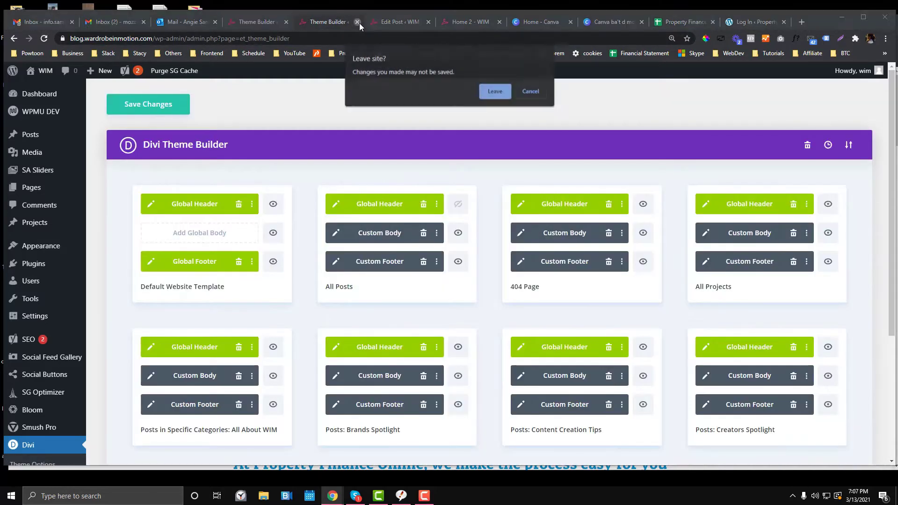
pyautogui.click(495, 91)
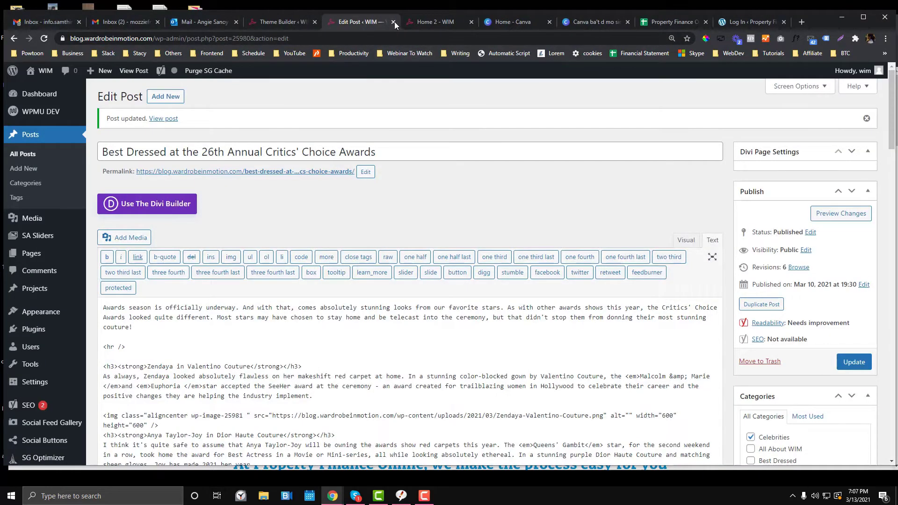
pyautogui.click(394, 22)
pyautogui.click(287, 23)
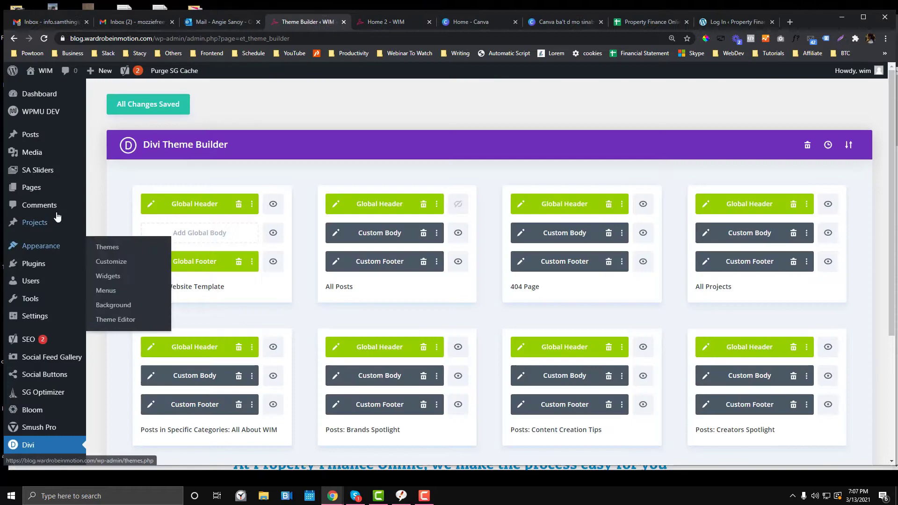
pyautogui.moveTo(28, 134)
pyautogui.rightClick(114, 167)
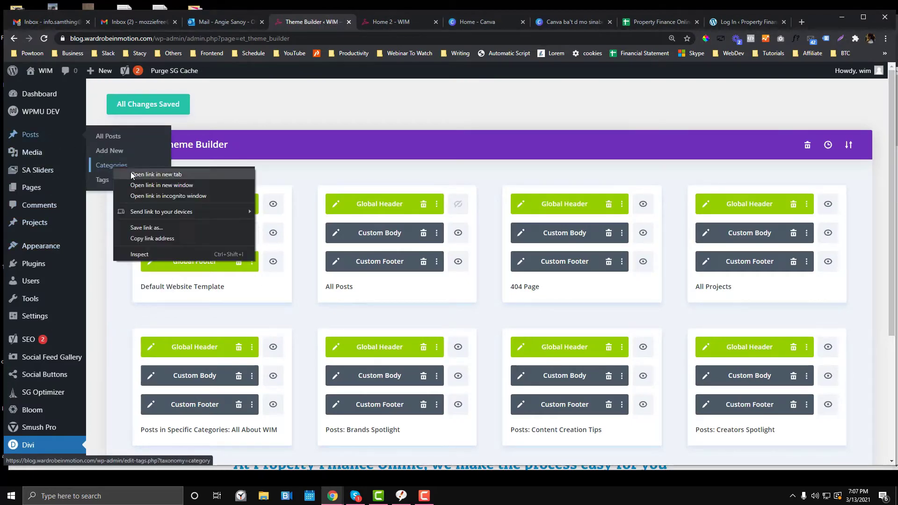
pyautogui.click(131, 175)
pyautogui.click(352, 22)
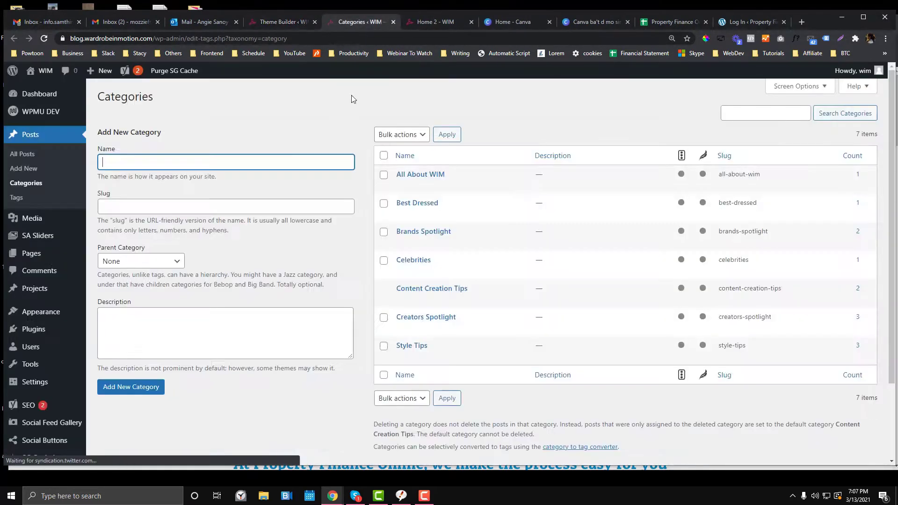
pyautogui.moveTo(407, 276)
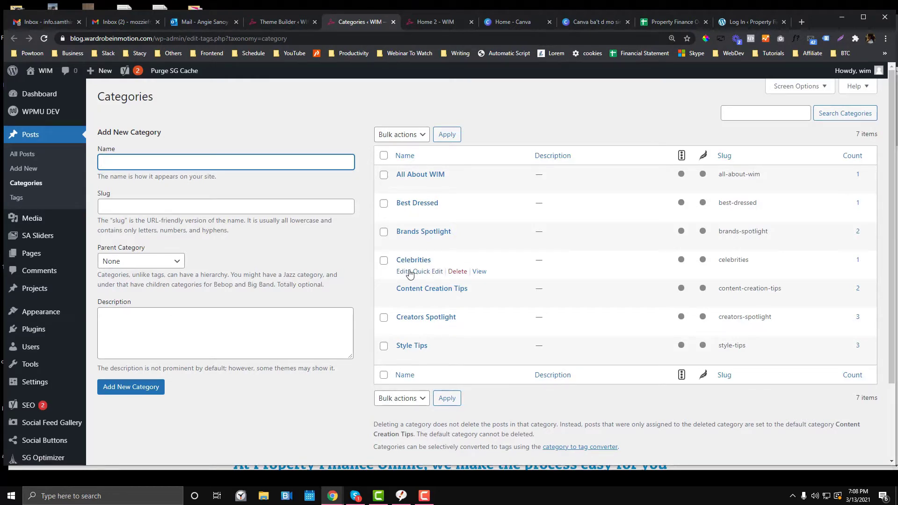
pyautogui.click(393, 22)
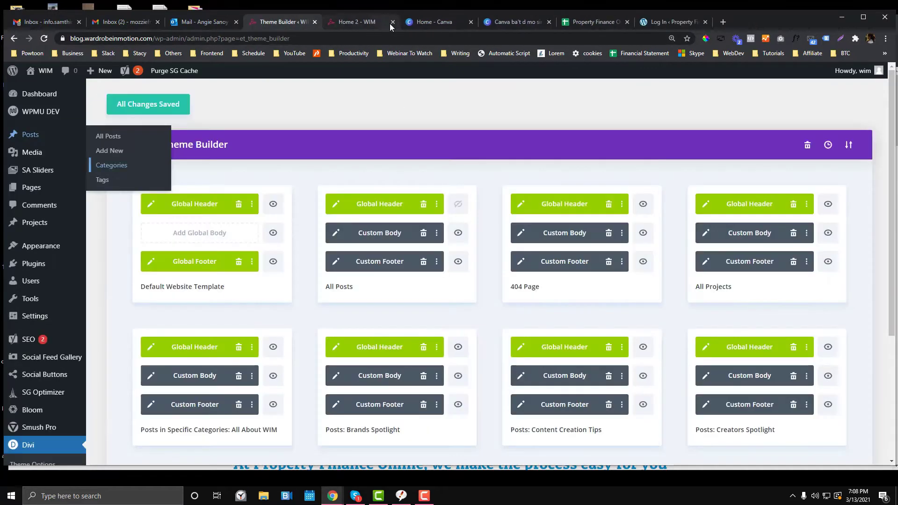
# Trash the old Celebrities template and create a new one for posts in the Celebrities category.
pyautogui.scroll(-4, 294, 107)
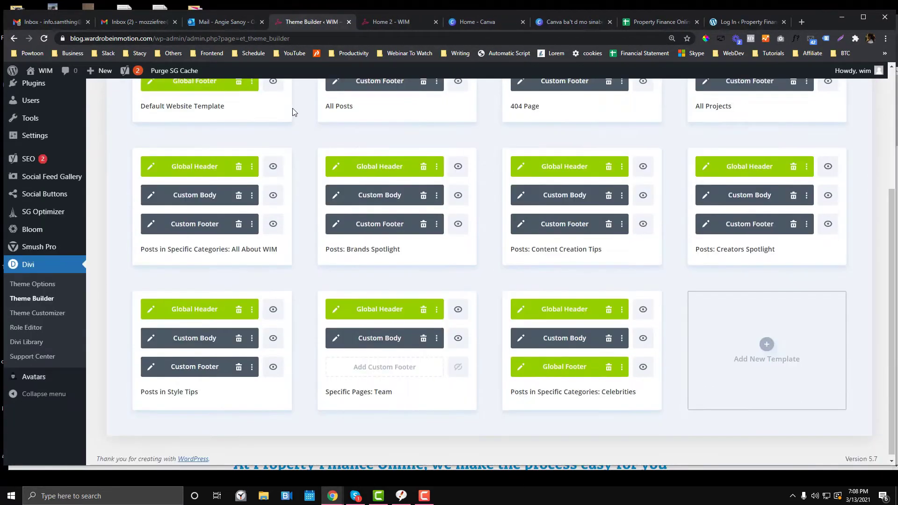
pyautogui.click(552, 279)
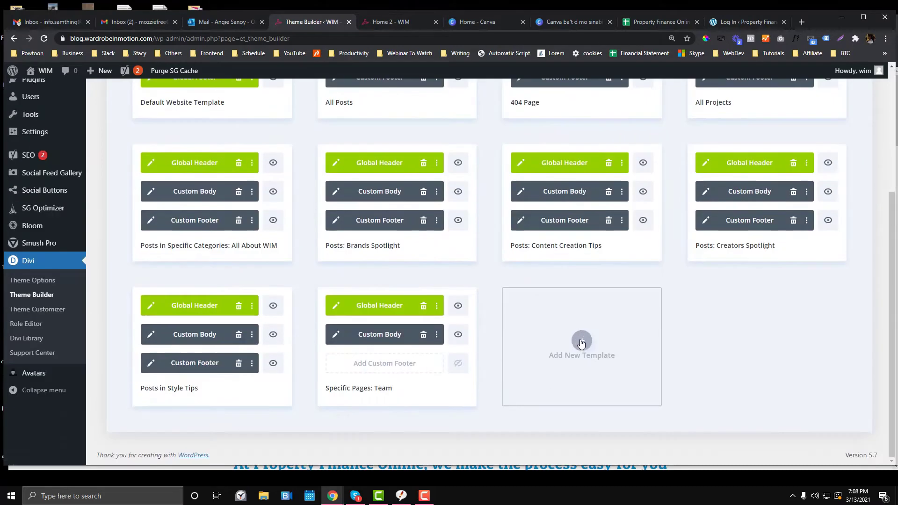
pyautogui.click(581, 344)
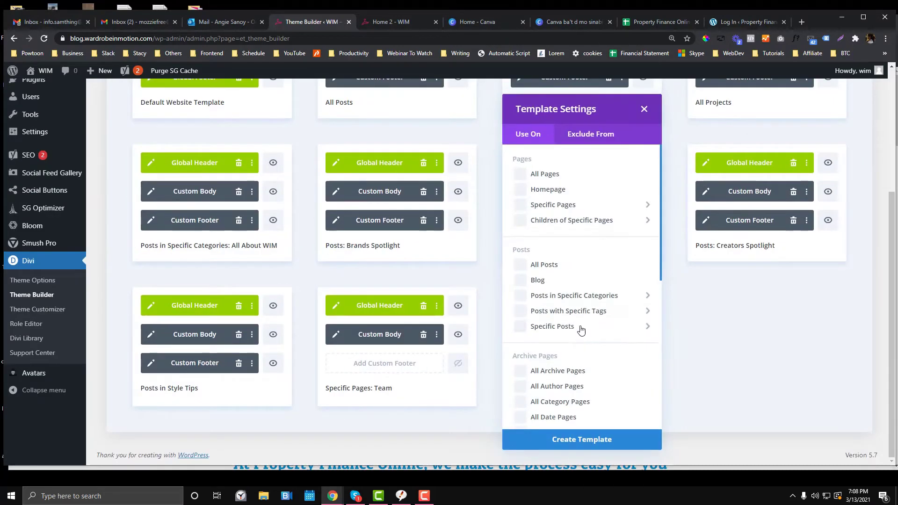
pyautogui.scroll(-1, 584, 311)
pyautogui.moveTo(525, 253)
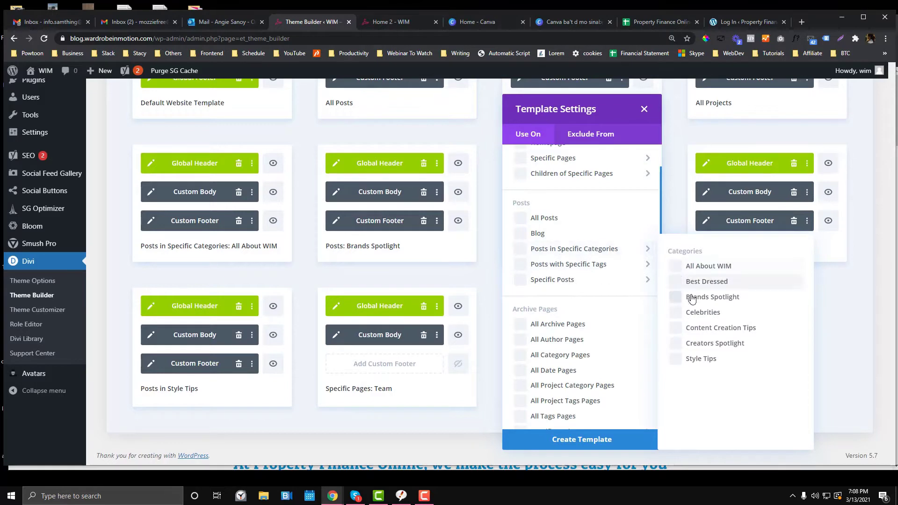
pyautogui.click(677, 313)
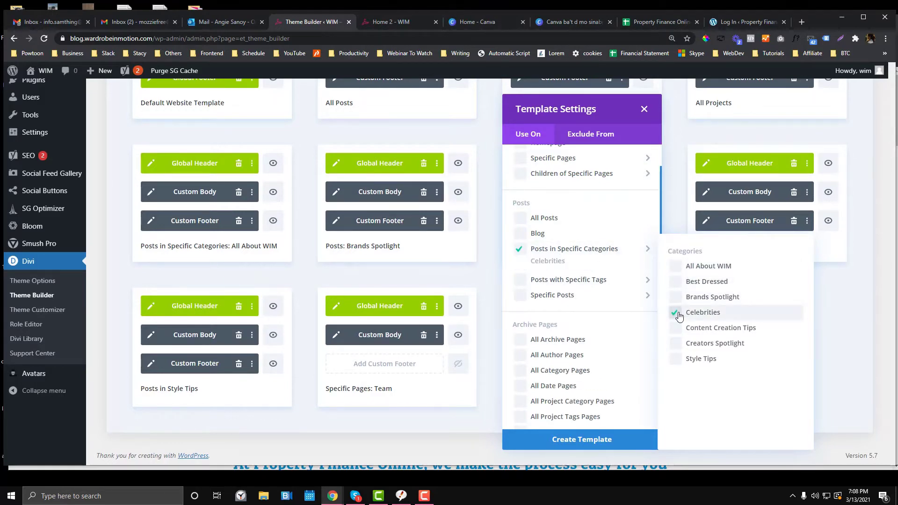
pyautogui.click(601, 440)
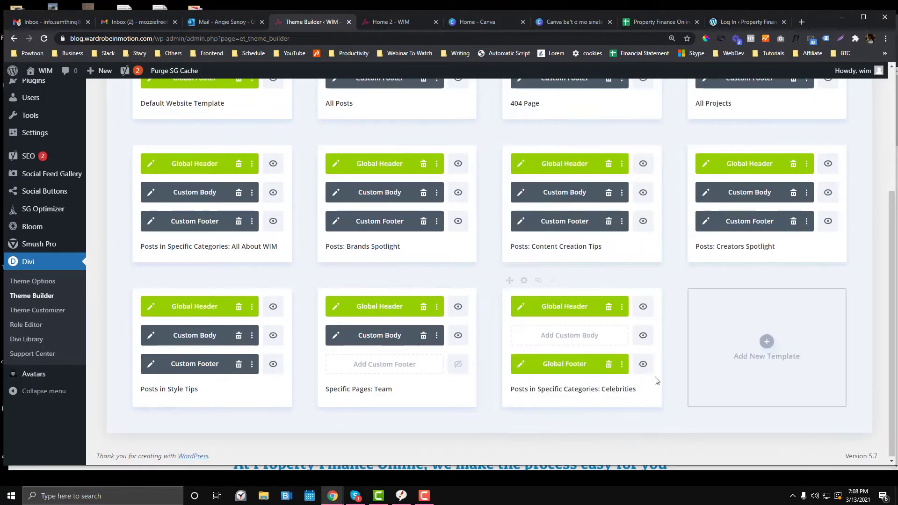
# Build a custom body for the Celebrities template with a 3/4 + 1/4 column row.
pyautogui.click(575, 341)
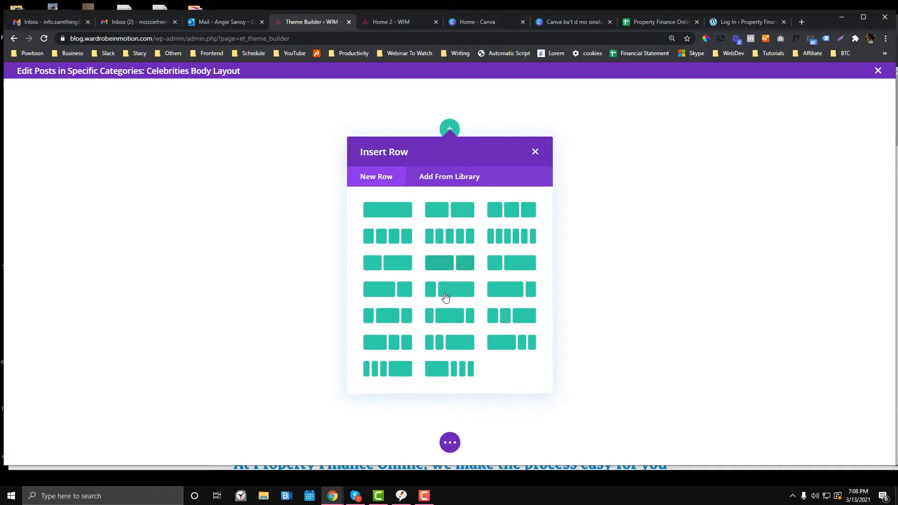
pyautogui.click(496, 293)
pyautogui.click(444, 450)
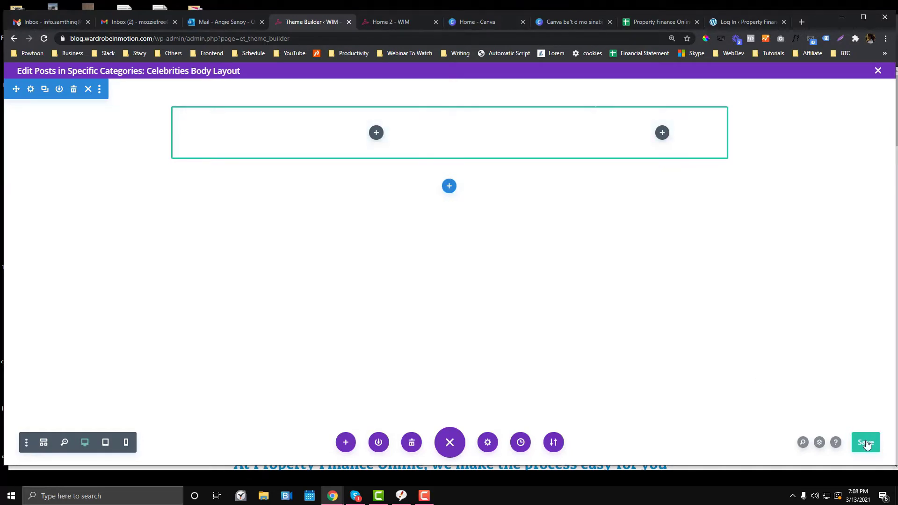
# Save the Theme Builder changes and open the Brands Spotlight body layout for editing.
pyautogui.click(878, 71)
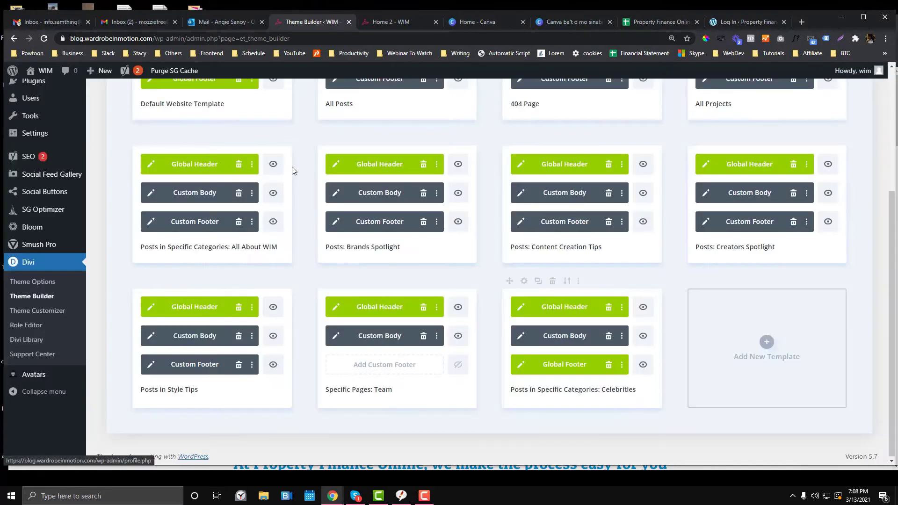
pyautogui.scroll(1, 433, 200)
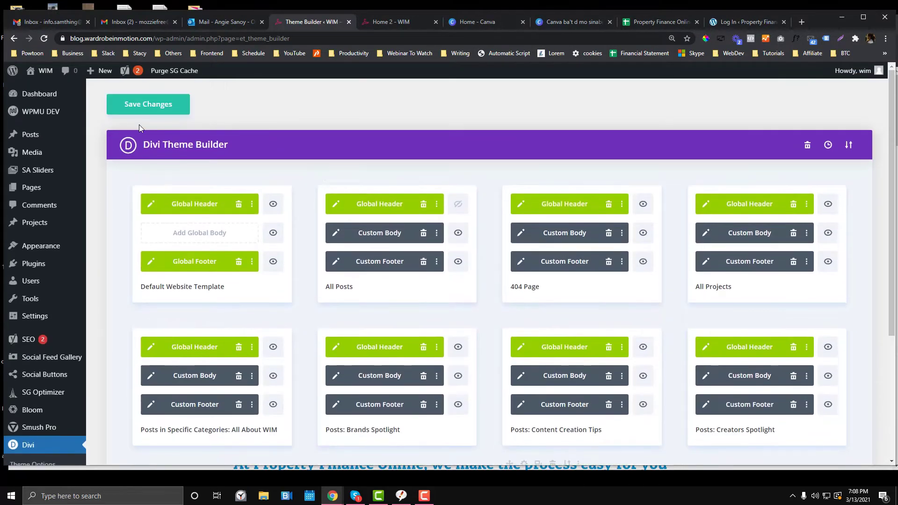
pyautogui.click(141, 104)
pyautogui.scroll(-2, 313, 196)
pyautogui.scroll(-3, 313, 196)
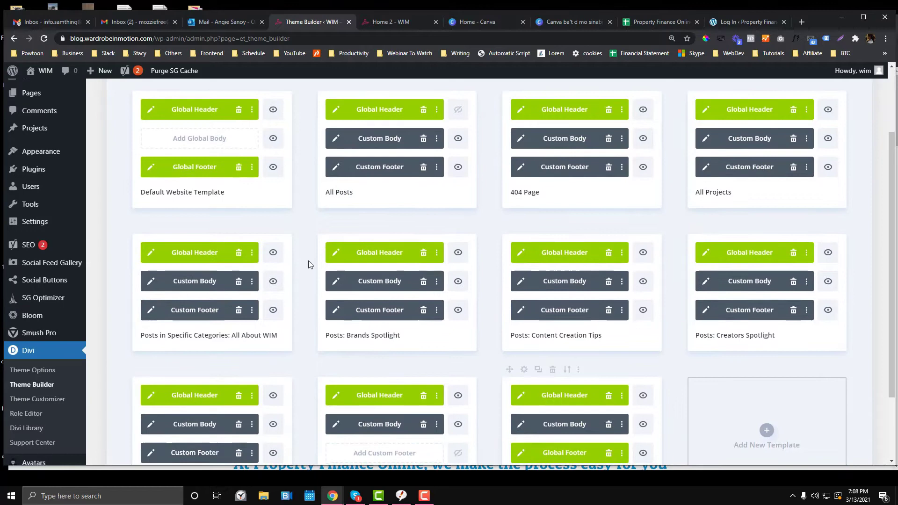
pyautogui.click(436, 192)
pyautogui.click(411, 200)
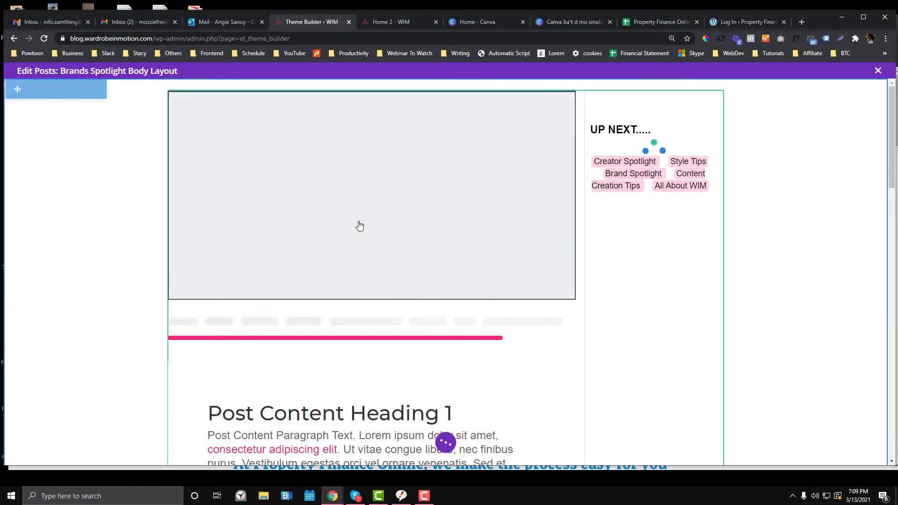
# Copy the Brands Spotlight post layout section and close its editor.
pyautogui.scroll(-5, 352, 237)
pyautogui.scroll(5, 353, 236)
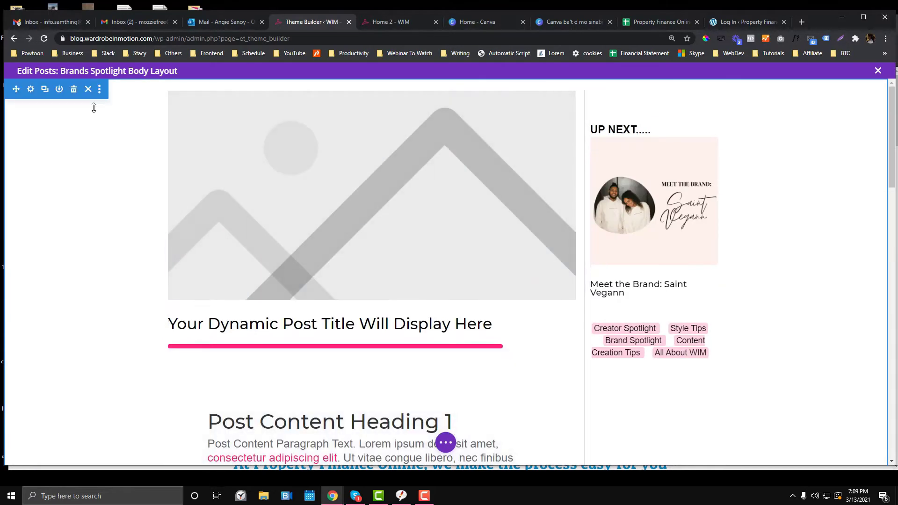
pyautogui.click(103, 90)
pyautogui.click(73, 163)
pyautogui.scroll(-3, 372, 260)
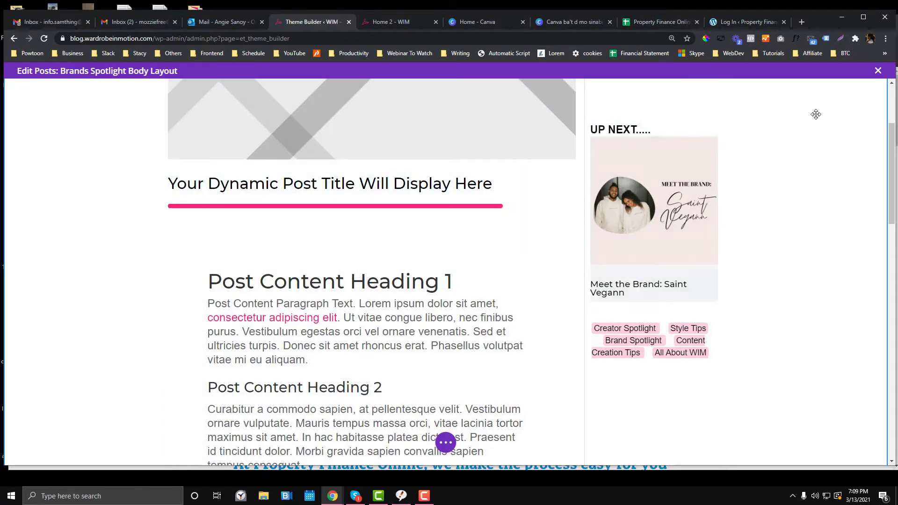
pyautogui.click(878, 70)
# Paste the copied section into the Celebrities body layout and delete the empty top section.
pyautogui.scroll(4, 172, 116)
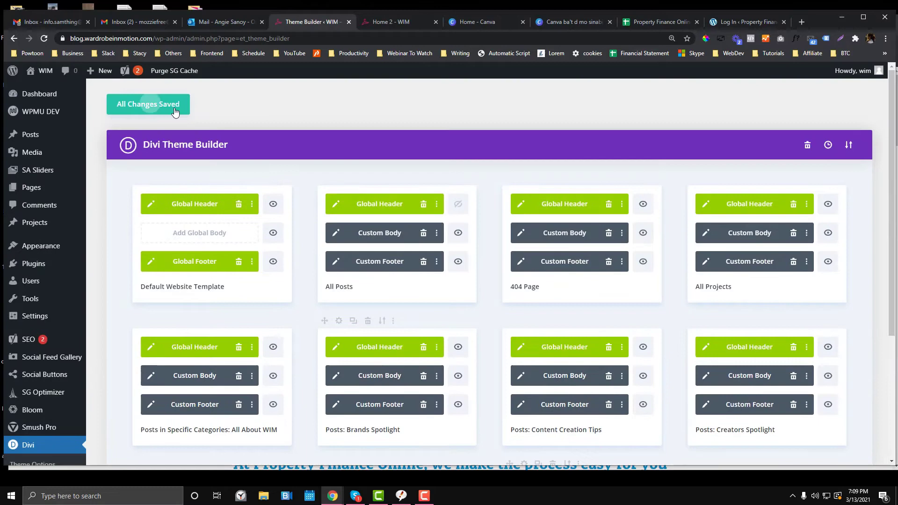
pyautogui.scroll(-4, 574, 339)
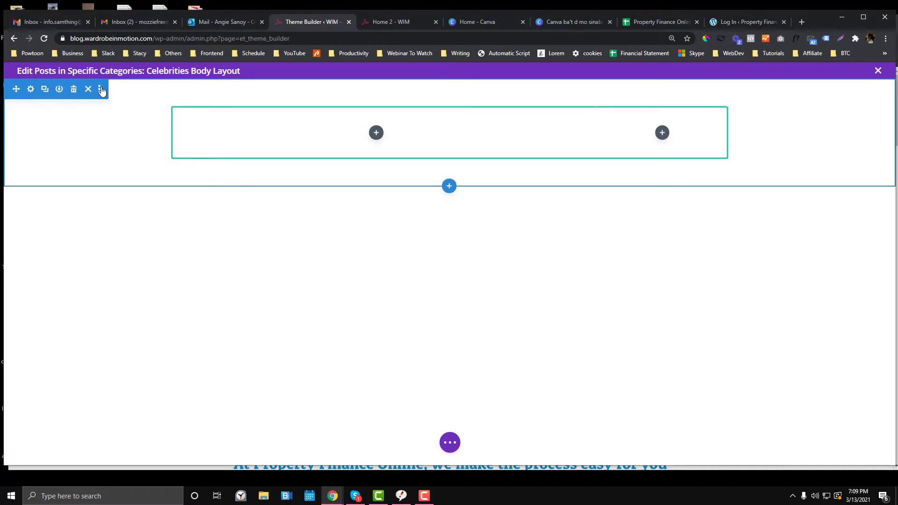
pyautogui.click(100, 90)
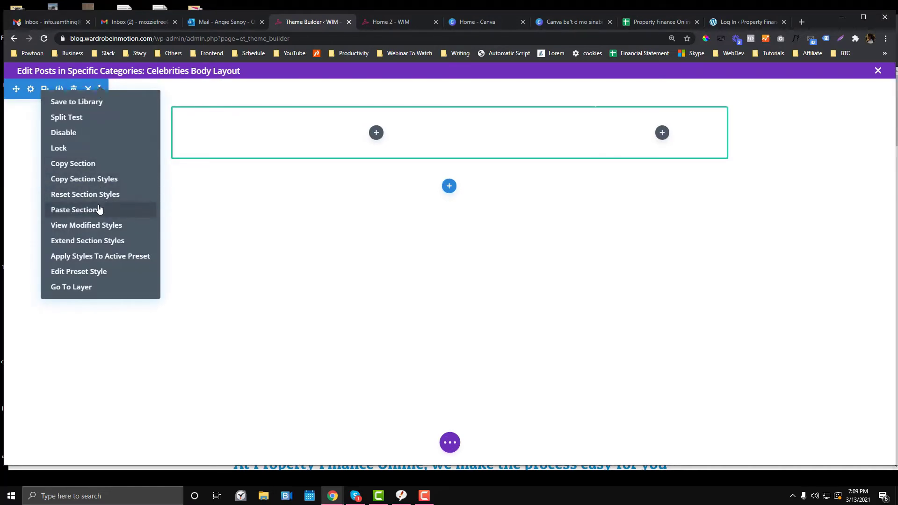
pyautogui.click(74, 209)
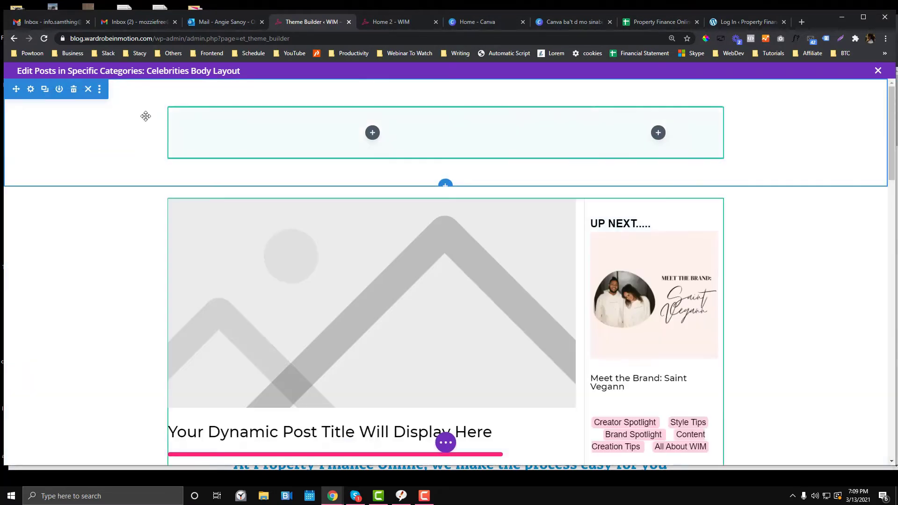
pyautogui.click(76, 91)
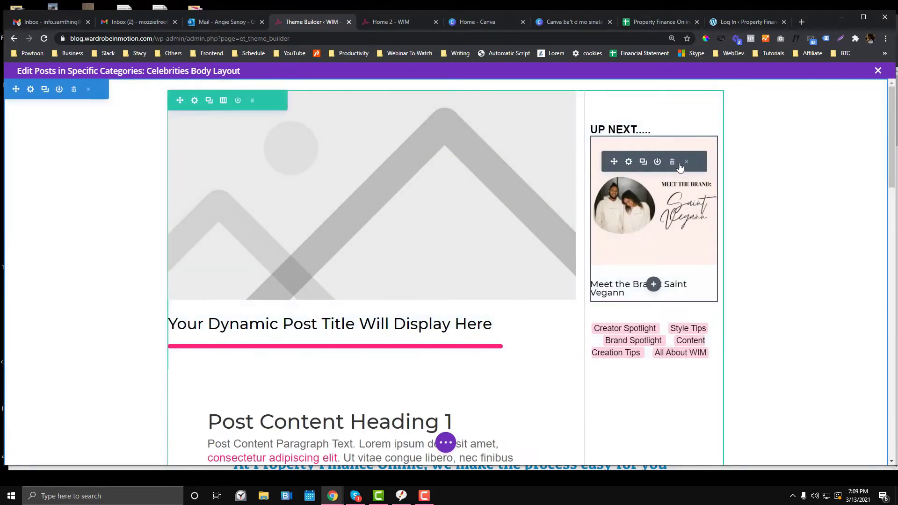
# Remove the sidebar's featured post card and category tags modules.
pyautogui.click(673, 161)
pyautogui.click(672, 132)
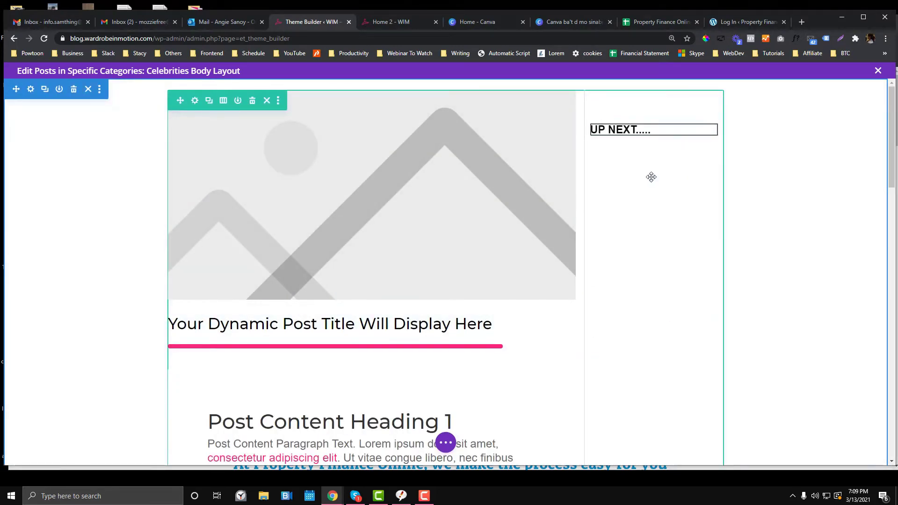
pyautogui.scroll(-9, 395, 200)
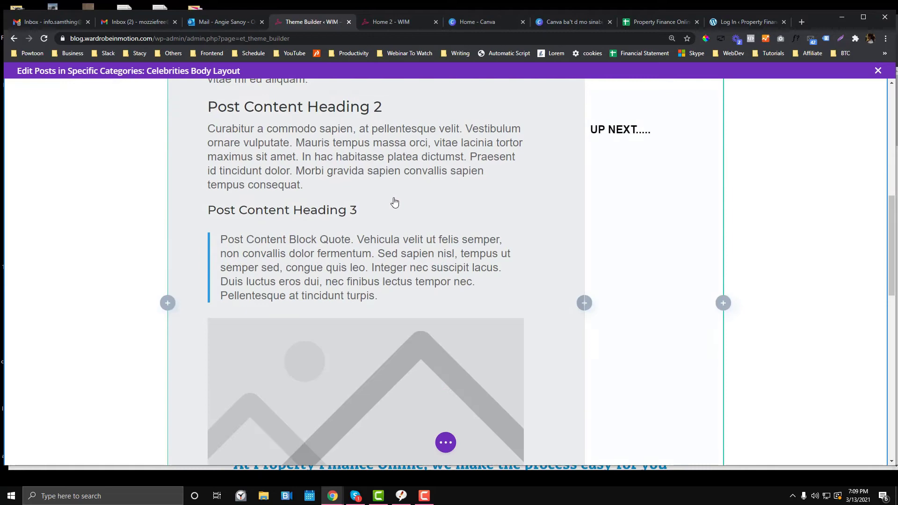
pyautogui.scroll(-2, 395, 200)
pyautogui.scroll(12, 397, 199)
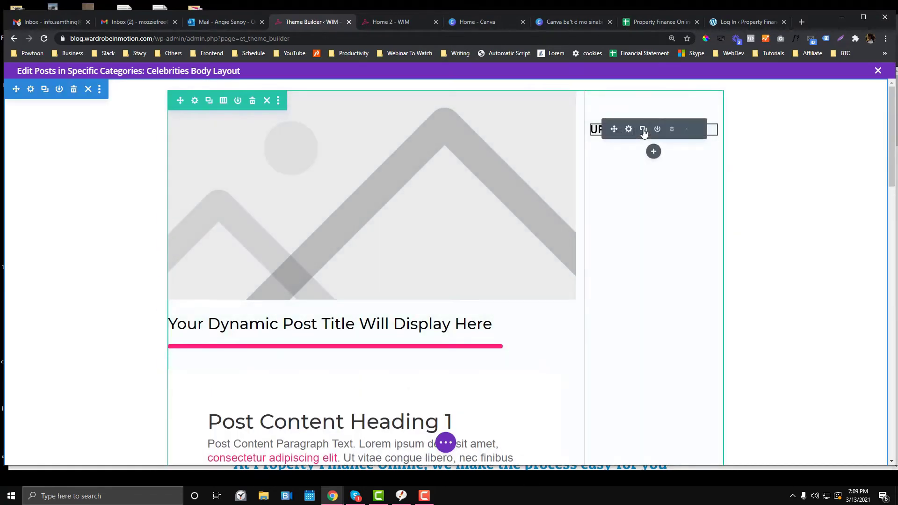
# Insert a Blog module under UP NEXT, found by searching 'blo'.
pyautogui.click(654, 152)
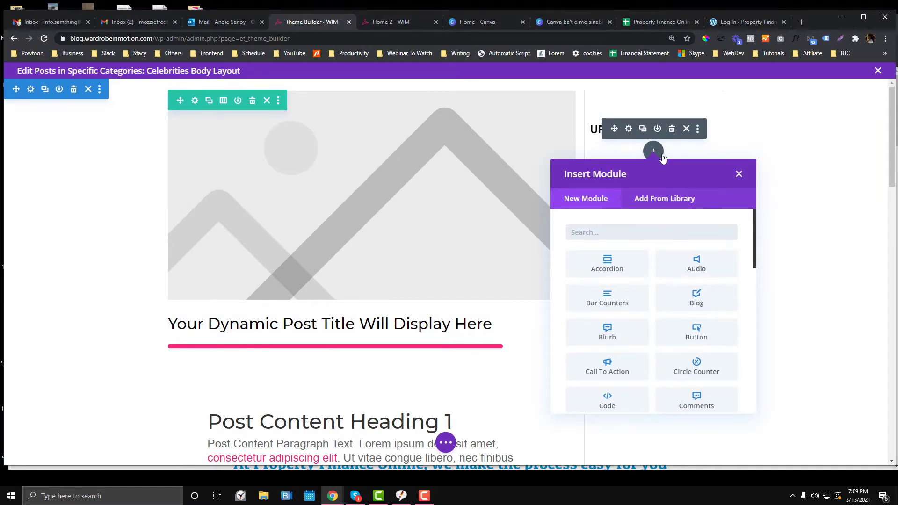
pyautogui.click(619, 229)
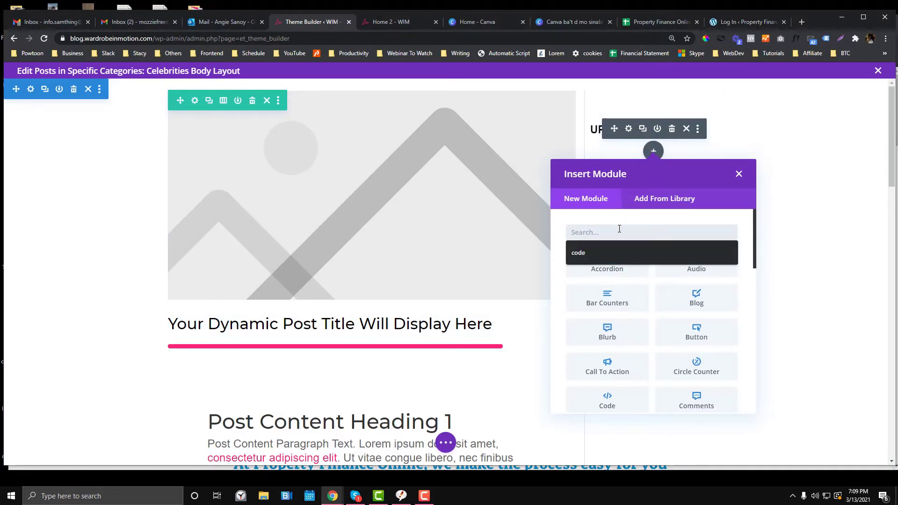
pyautogui.write('blog')
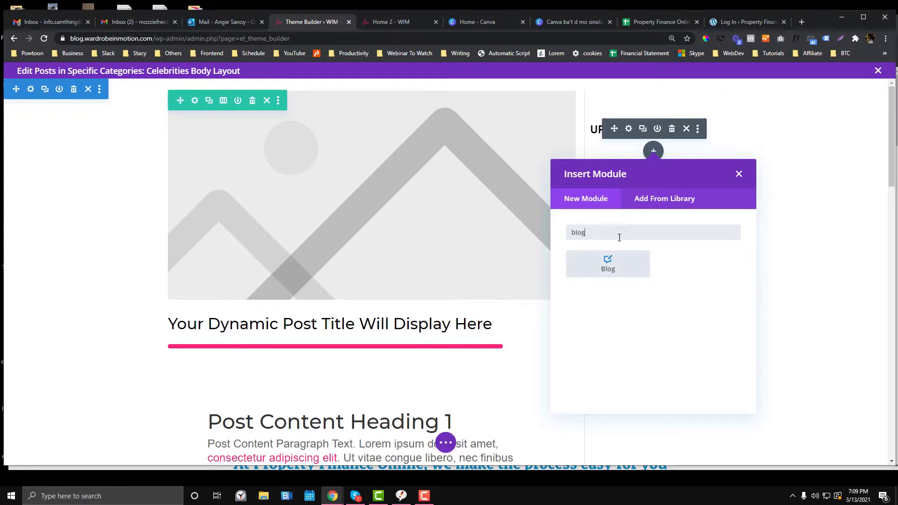
pyautogui.click(609, 261)
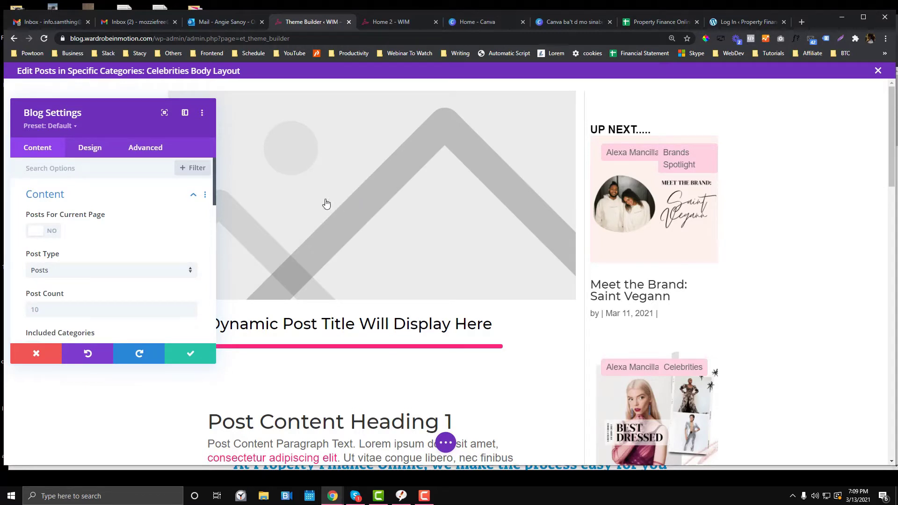
# Limit the Up Next Blog feed to the Celebrities category and toggle the post excerpt option.
pyautogui.scroll(-5, 115, 221)
pyautogui.scroll(-1, 114, 221)
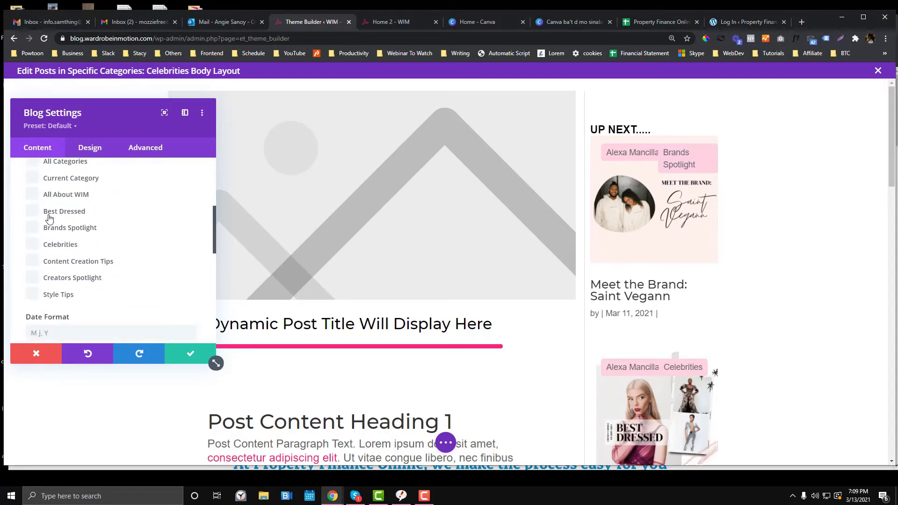
pyautogui.click(74, 248)
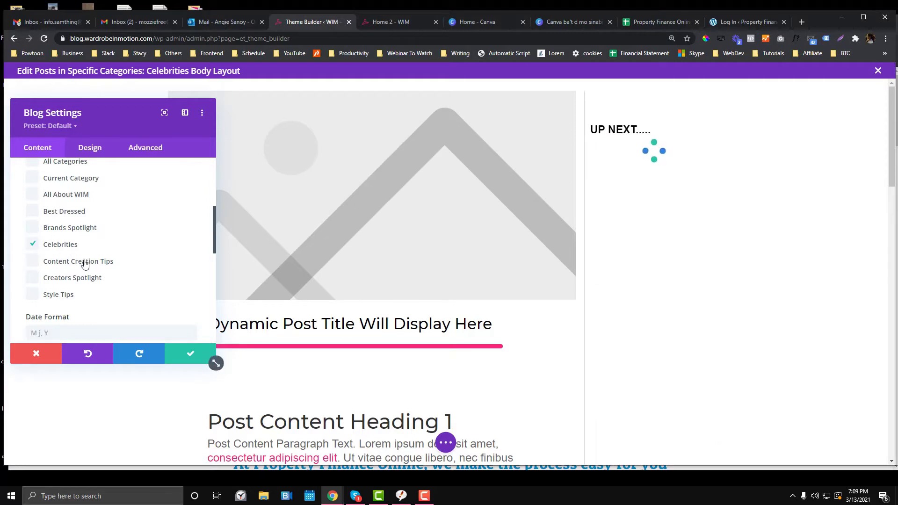
pyautogui.scroll(1, 113, 243)
pyautogui.scroll(-1, 113, 244)
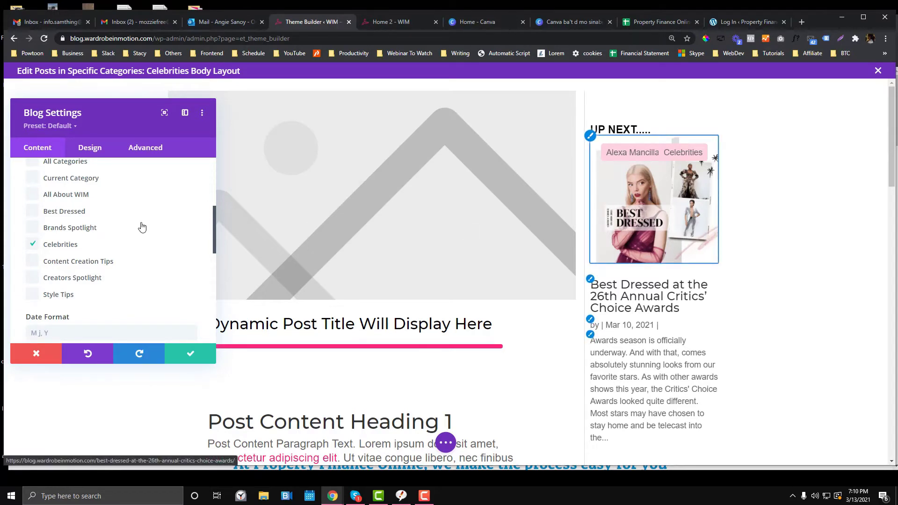
pyautogui.scroll(-4, 142, 229)
pyautogui.click(35, 272)
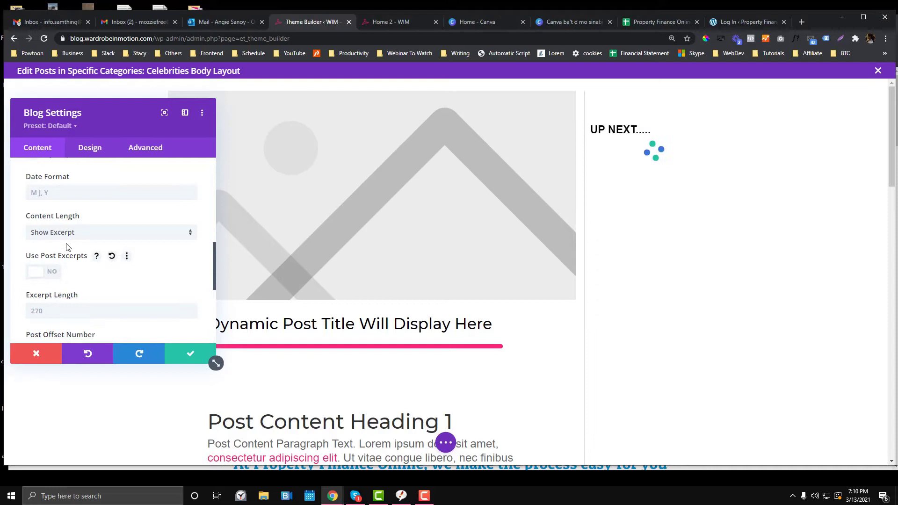
# Hide the author, date, categories and excerpt, and turn off pagination in the feed.
pyautogui.scroll(-3, 80, 259)
pyautogui.click(80, 250)
pyautogui.scroll(6, 95, 253)
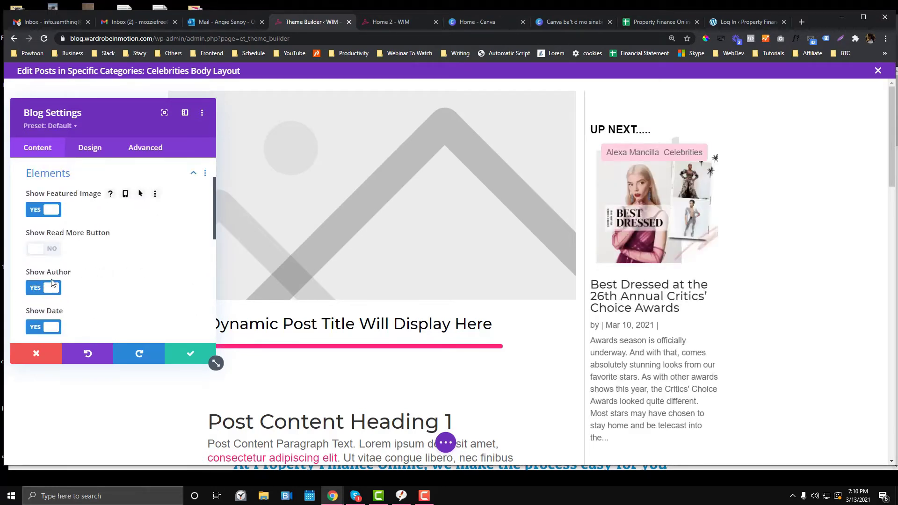
pyautogui.click(44, 286)
pyautogui.scroll(-3, 53, 262)
pyautogui.click(43, 233)
pyautogui.click(43, 272)
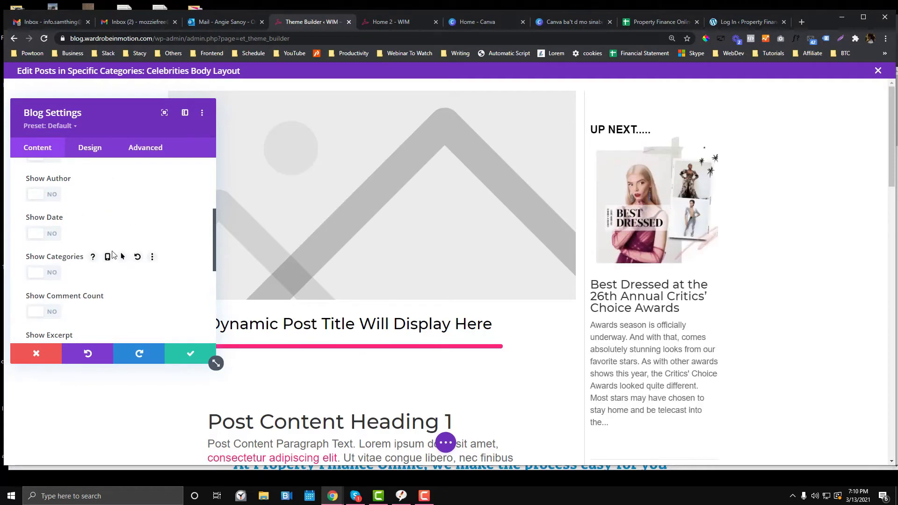
pyautogui.scroll(-2, 112, 255)
pyautogui.click(44, 257)
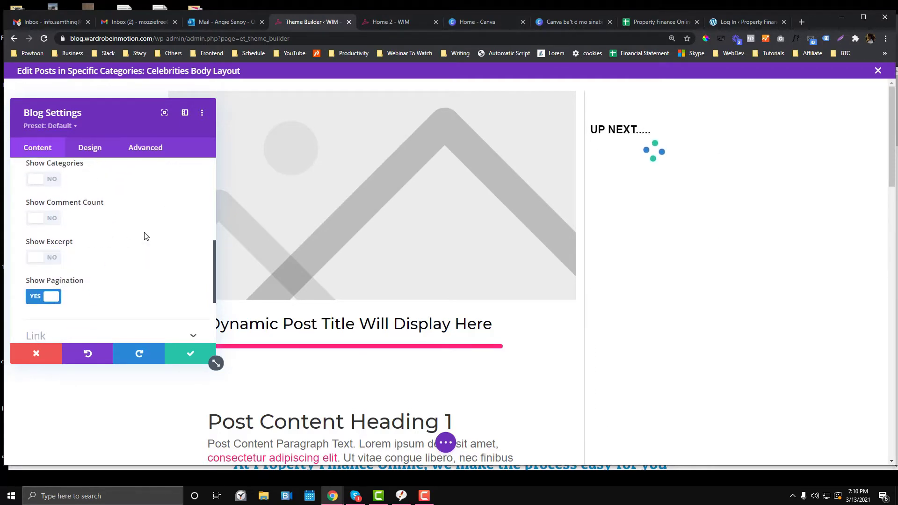
pyautogui.click(35, 298)
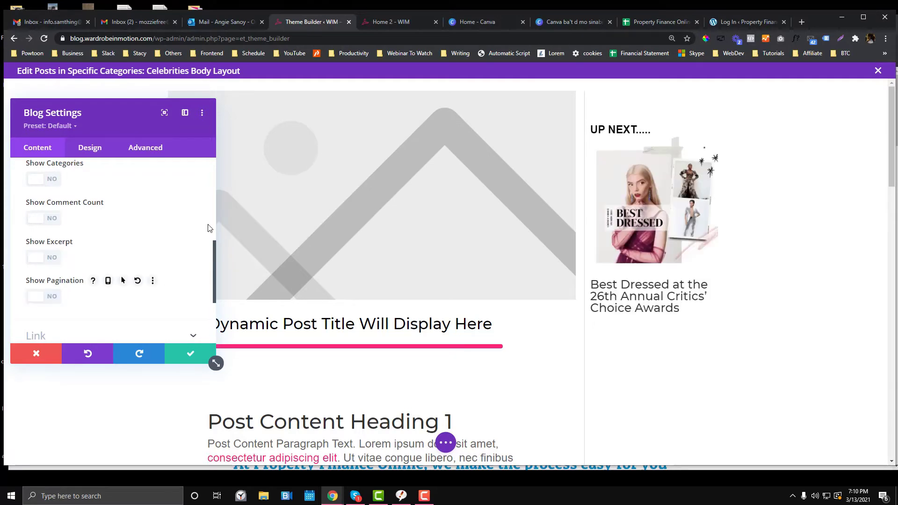
pyautogui.scroll(-1, 89, 218)
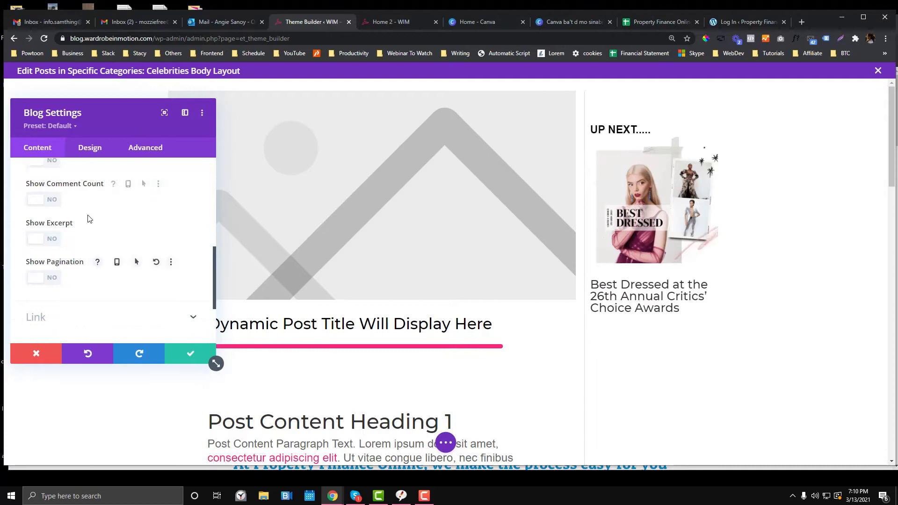
pyautogui.scroll(-3, 90, 218)
# Add display:none; as the Blog module's Title custom CSS and save the settings.
pyautogui.click(148, 149)
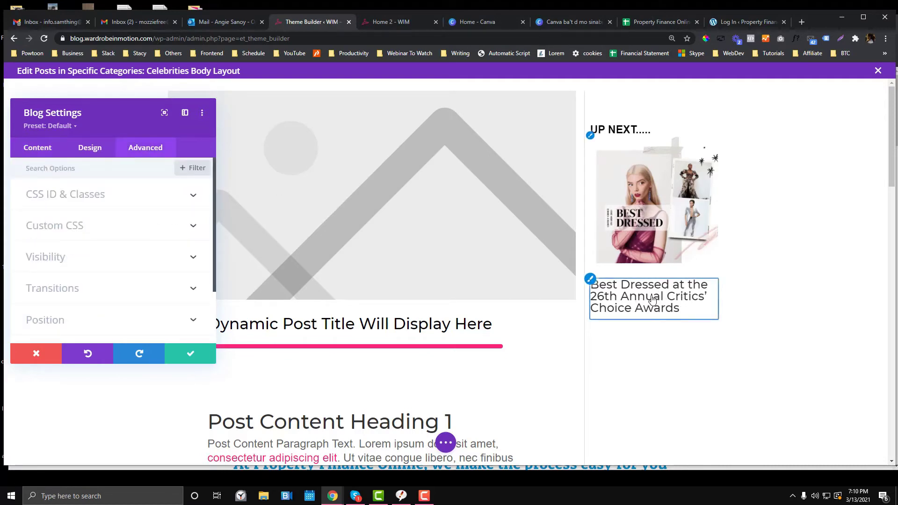
pyautogui.click(114, 255)
pyautogui.scroll(-2, 116, 259)
pyautogui.scroll(5, 116, 258)
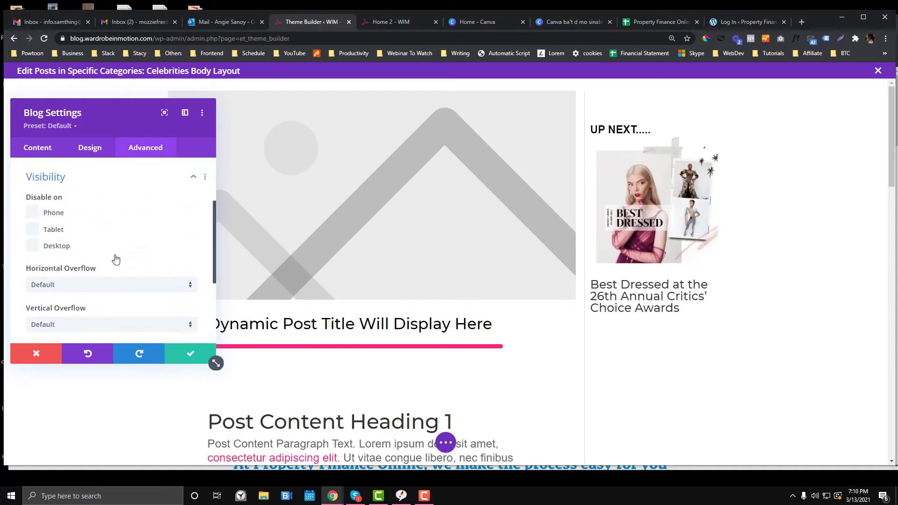
pyautogui.click(119, 224)
pyautogui.scroll(-5, 101, 189)
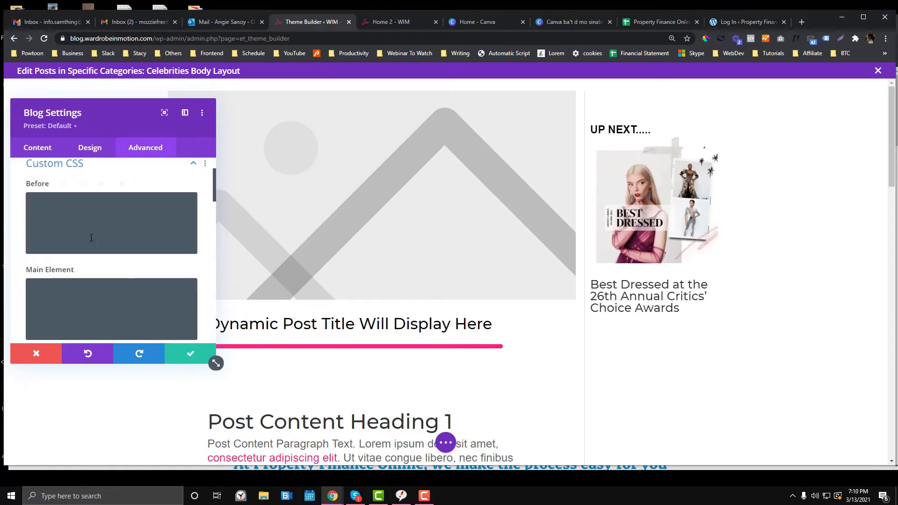
pyautogui.click(91, 237)
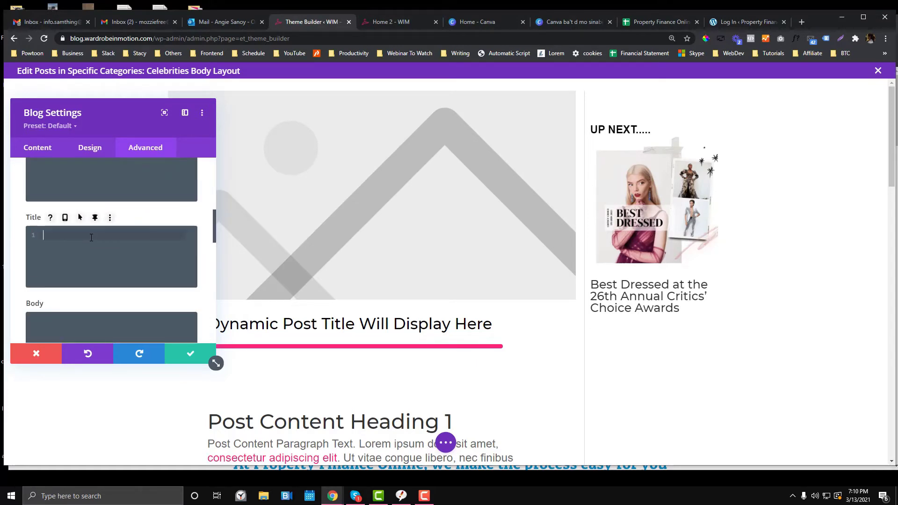
pyautogui.write('display:none;')
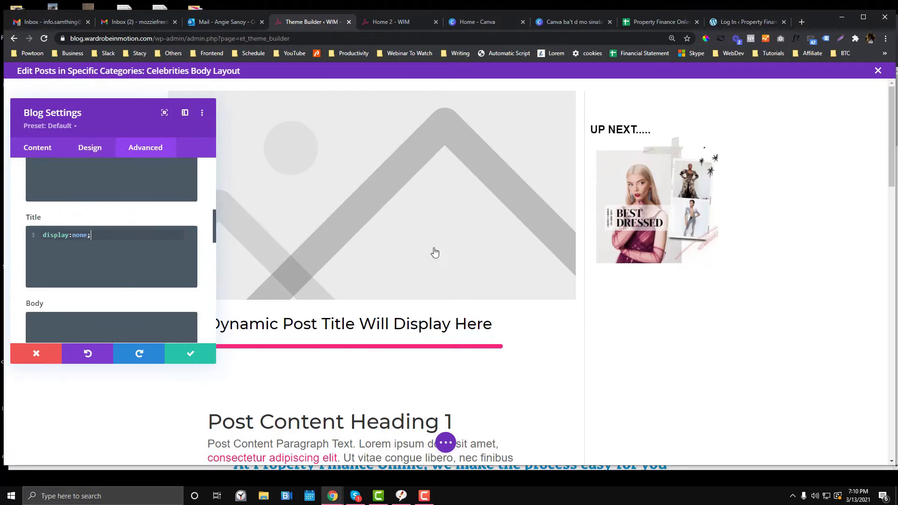
pyautogui.scroll(-2, 507, 238)
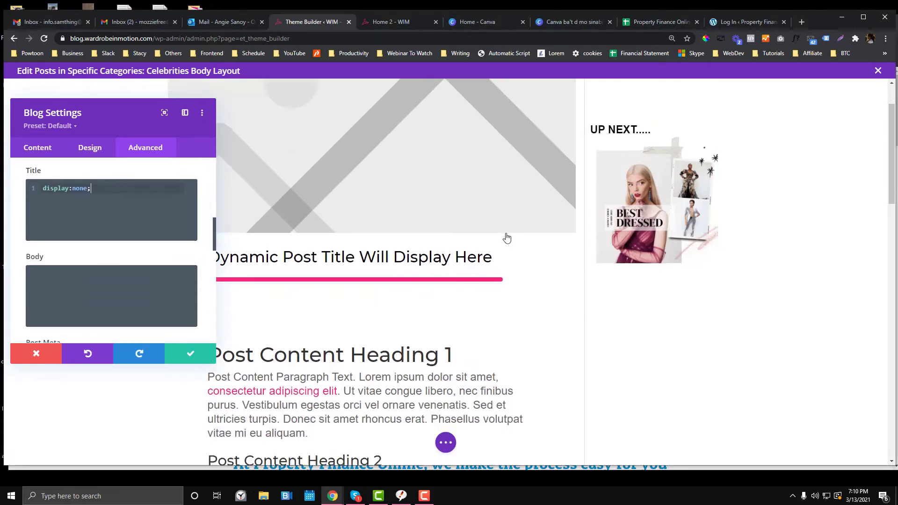
pyautogui.click(191, 353)
pyautogui.click(181, 353)
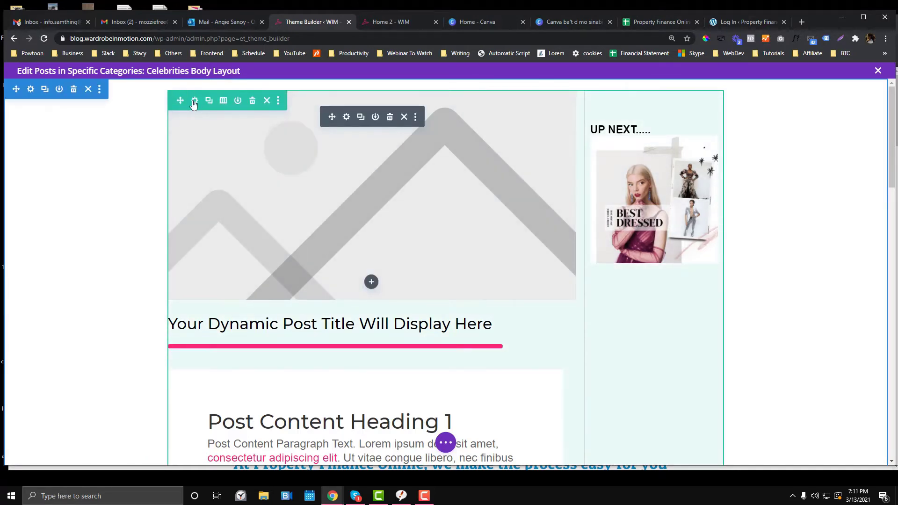
# Set the Sidebar column's scroll effect to Stick to Top and Bottom.
pyautogui.click(194, 102)
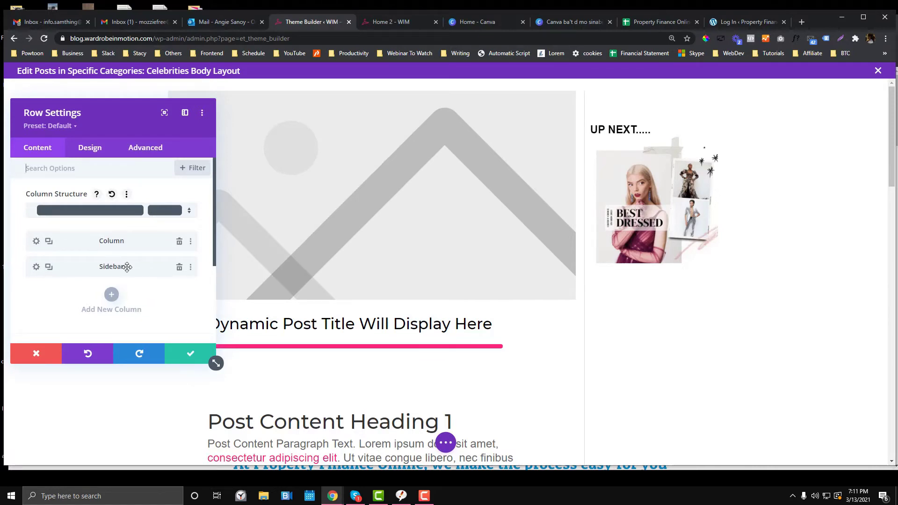
pyautogui.click(36, 267)
pyautogui.scroll(-2, 89, 239)
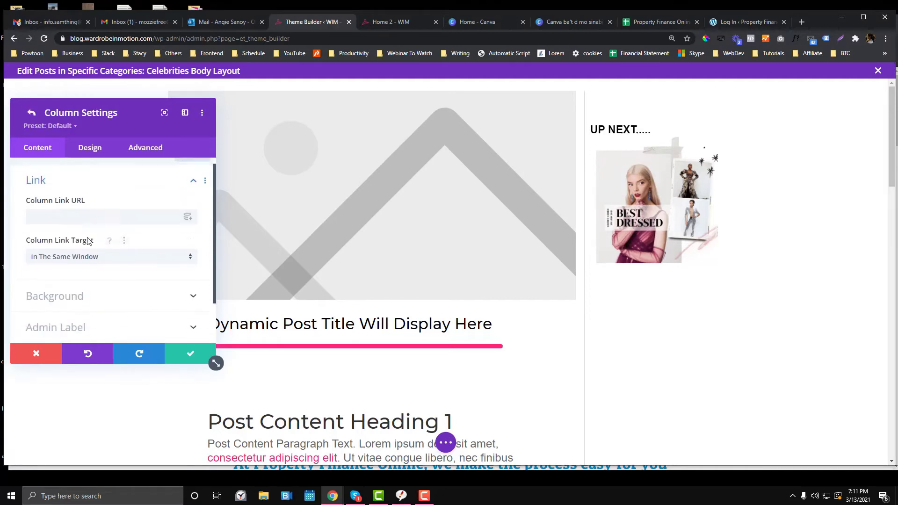
pyautogui.click(90, 148)
pyautogui.scroll(-3, 98, 220)
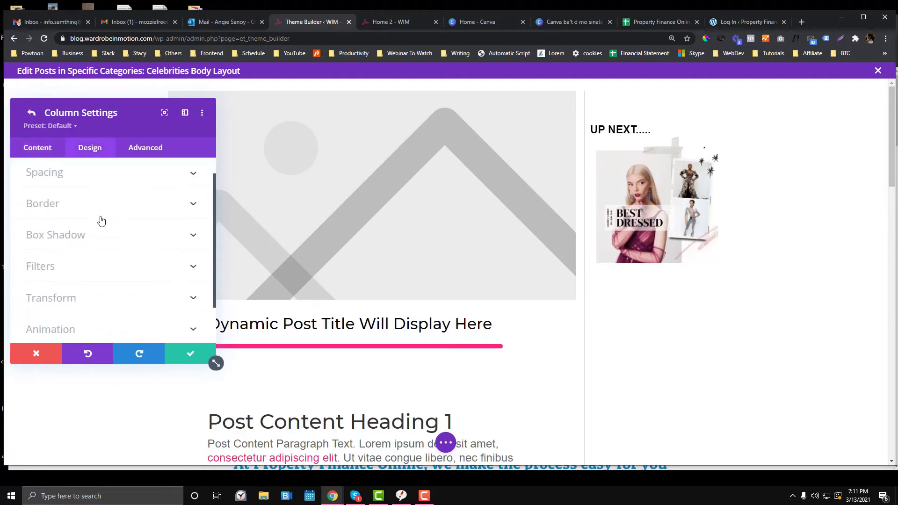
pyautogui.click(135, 149)
pyautogui.scroll(-5, 120, 221)
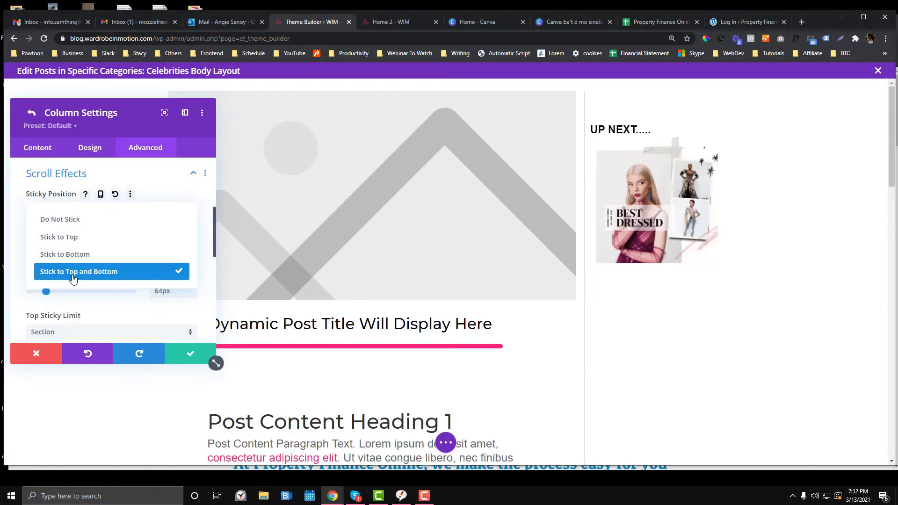
pyautogui.click(17, 246)
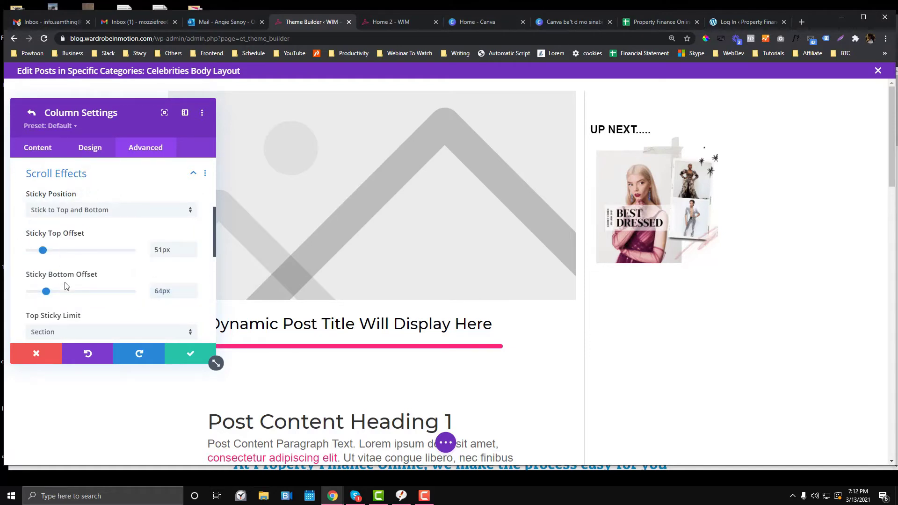
# Set the sticky top offset to 60px, keep the 64px bottom offset and Section as top limit.
pyautogui.doubleClick(156, 290)
pyautogui.scroll(-10, 491, 262)
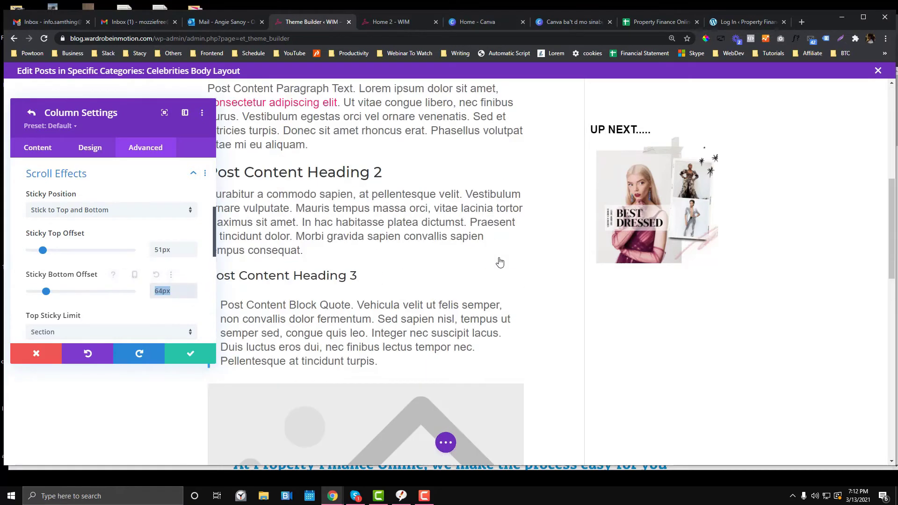
pyautogui.scroll(-6, 500, 262)
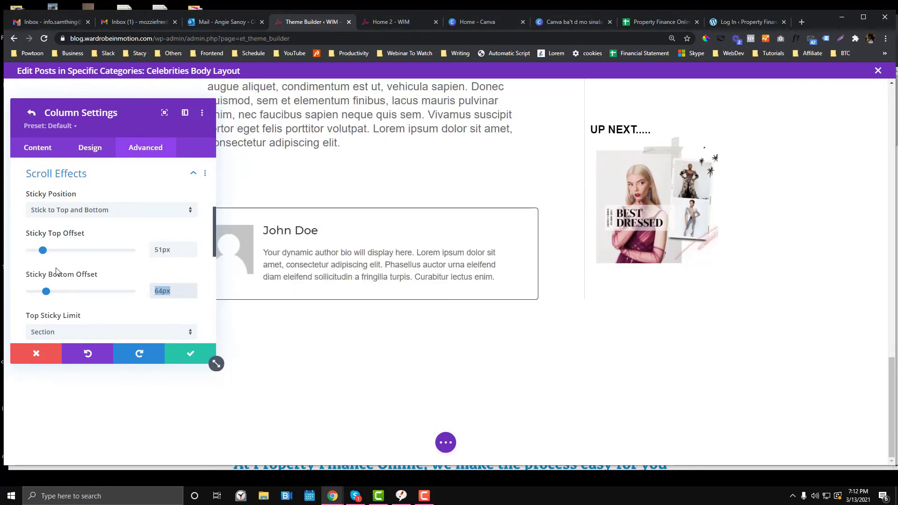
pyautogui.moveTo(183, 292); pyautogui.dragTo(152, 292)
pyautogui.scroll(1, 181, 278)
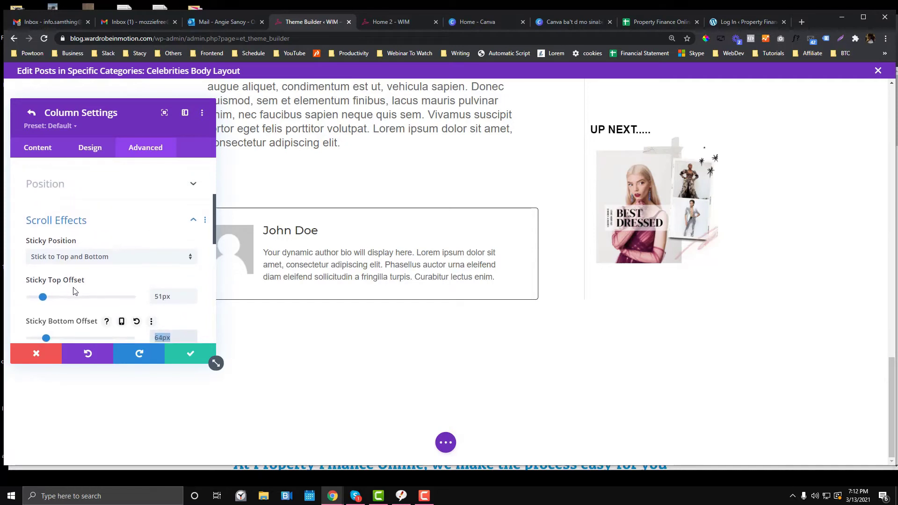
pyautogui.moveTo(174, 296); pyautogui.dragTo(146, 299)
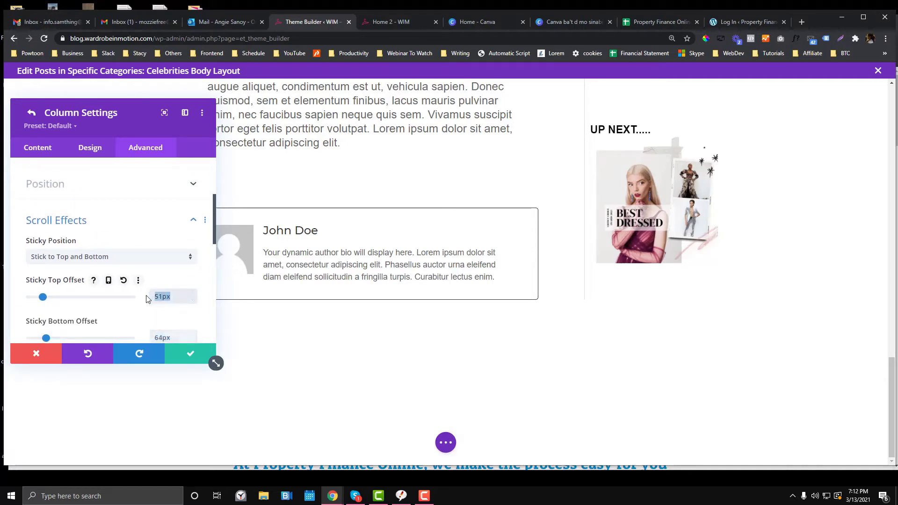
pyautogui.write('60px')
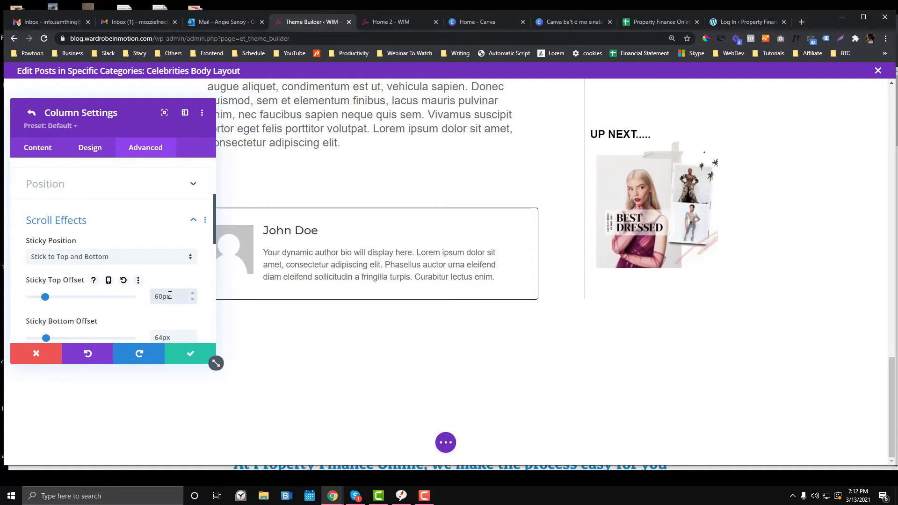
pyautogui.scroll(-3, 147, 279)
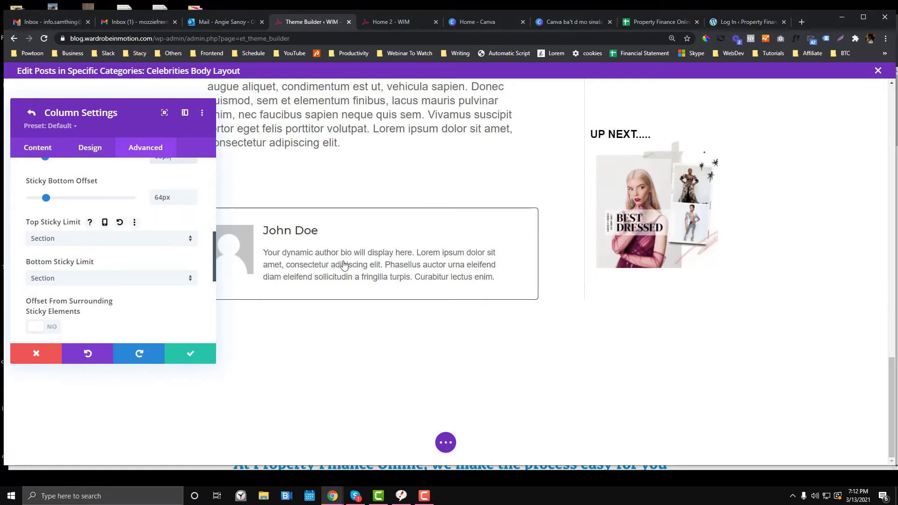
pyautogui.click(112, 242)
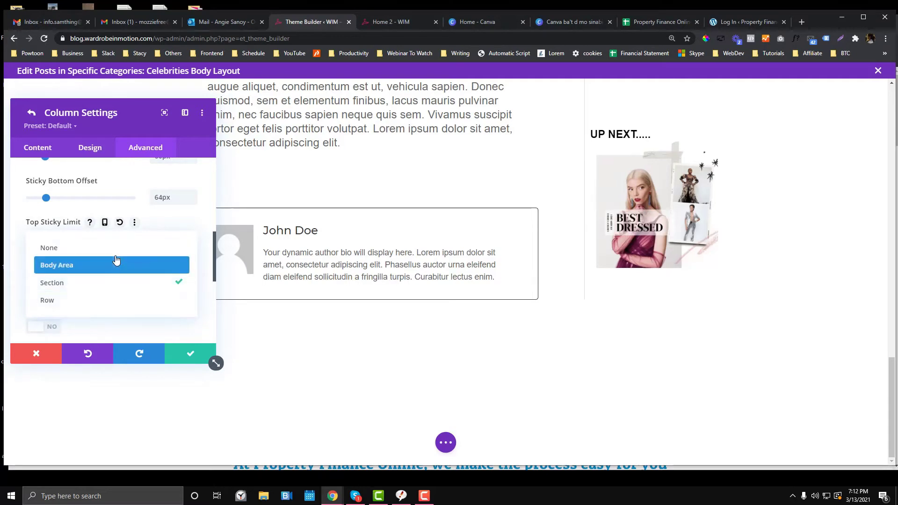
pyautogui.click(116, 282)
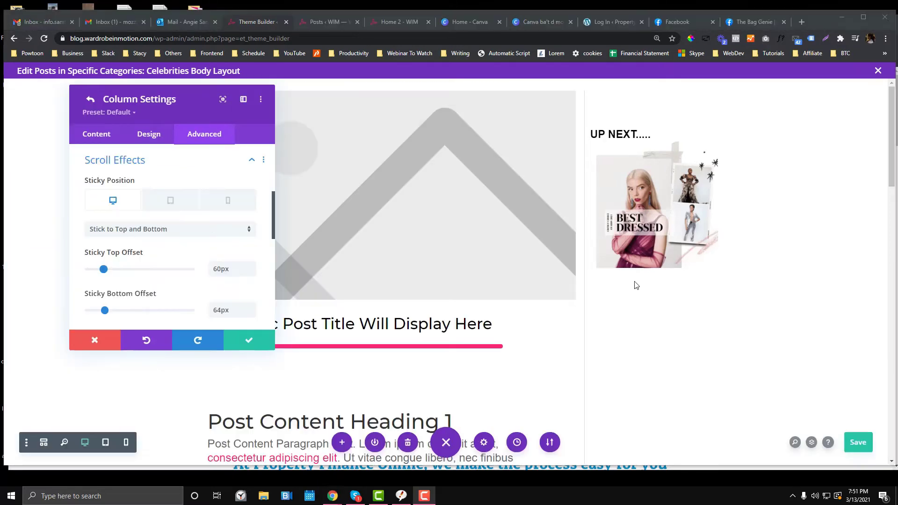
# Switch to the 768px tablet preview and scroll through to check the sticky sidebar.
pyautogui.scroll(-10, 657, 264)
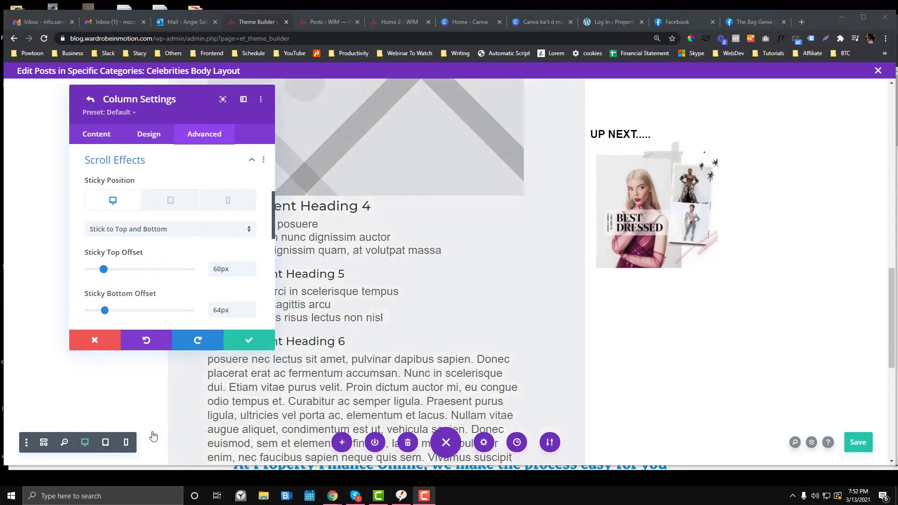
pyautogui.click(105, 442)
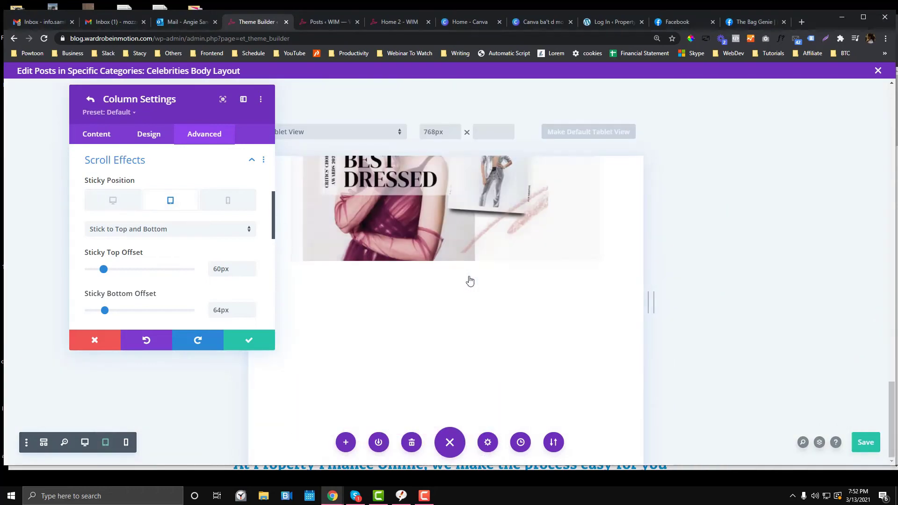
pyautogui.scroll(10, 470, 281)
pyautogui.scroll(10, 470, 280)
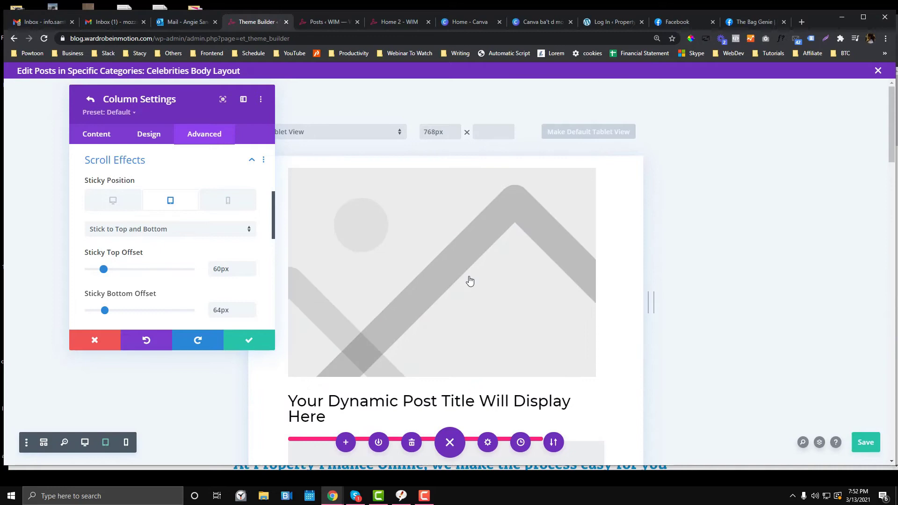
pyautogui.scroll(-20, 470, 280)
pyautogui.scroll(-2, 470, 280)
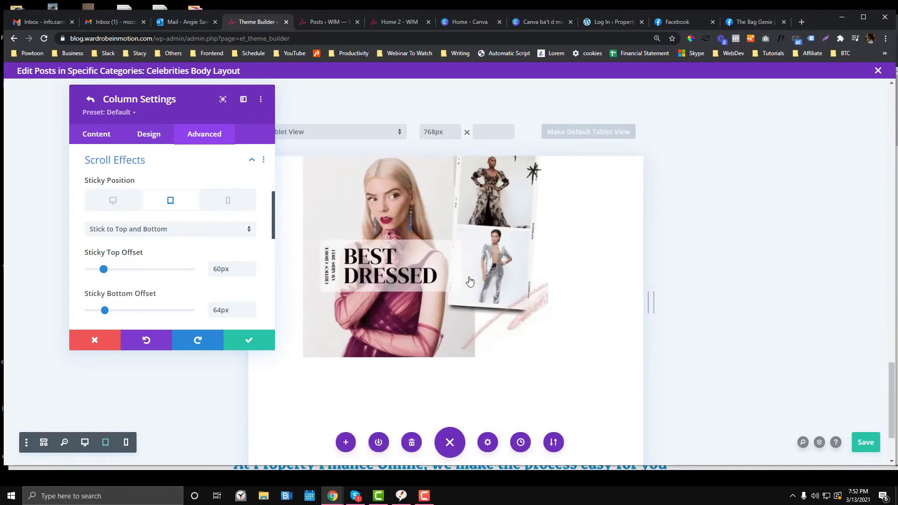
pyautogui.scroll(5, 470, 281)
pyautogui.scroll(8, 470, 280)
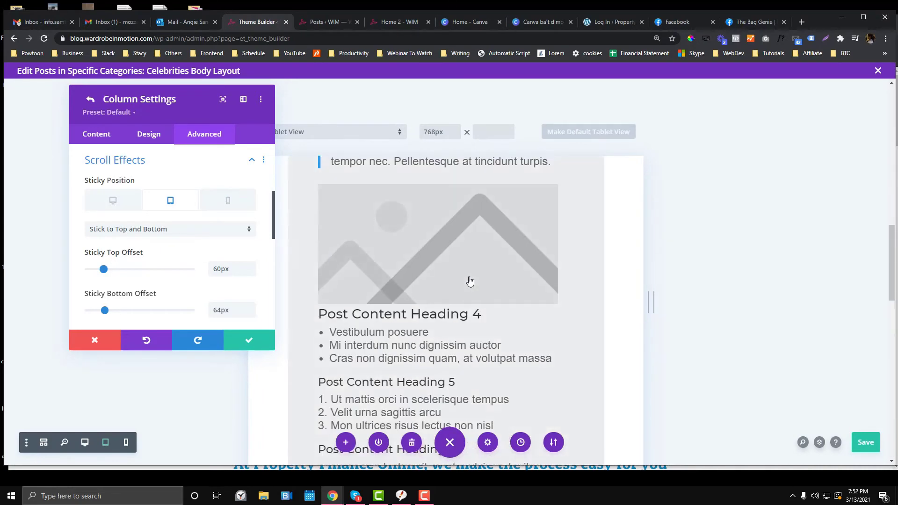
pyautogui.scroll(5, 470, 281)
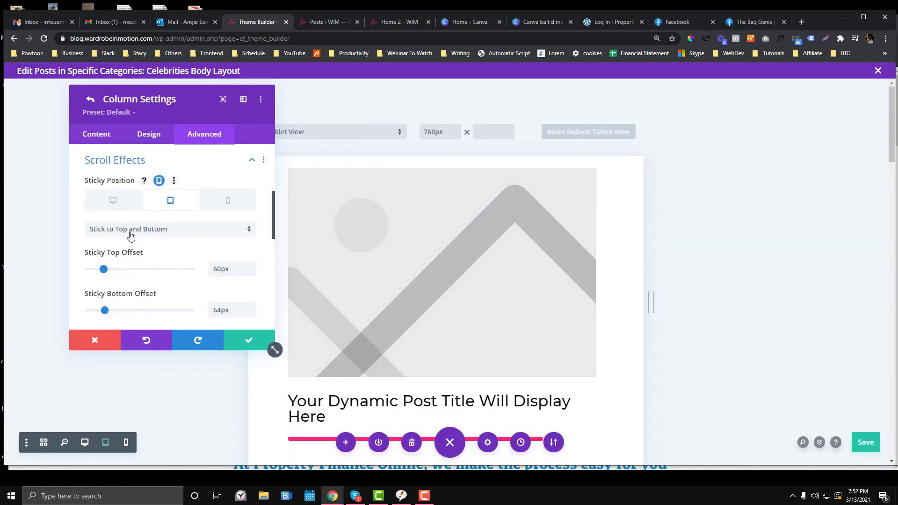
# Set the sidebar's Sticky Position to Do Not Stick on tablet and on phone.
pyautogui.click(131, 236)
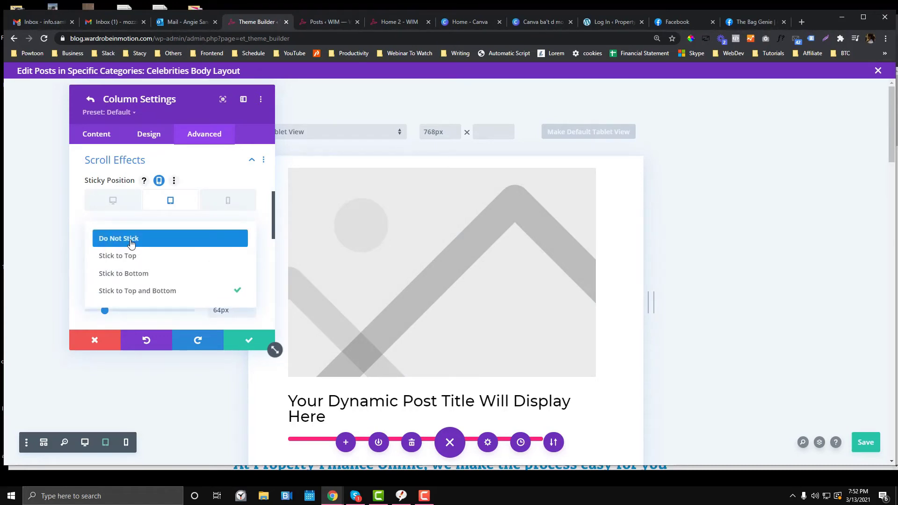
pyautogui.click(131, 240)
pyautogui.click(227, 200)
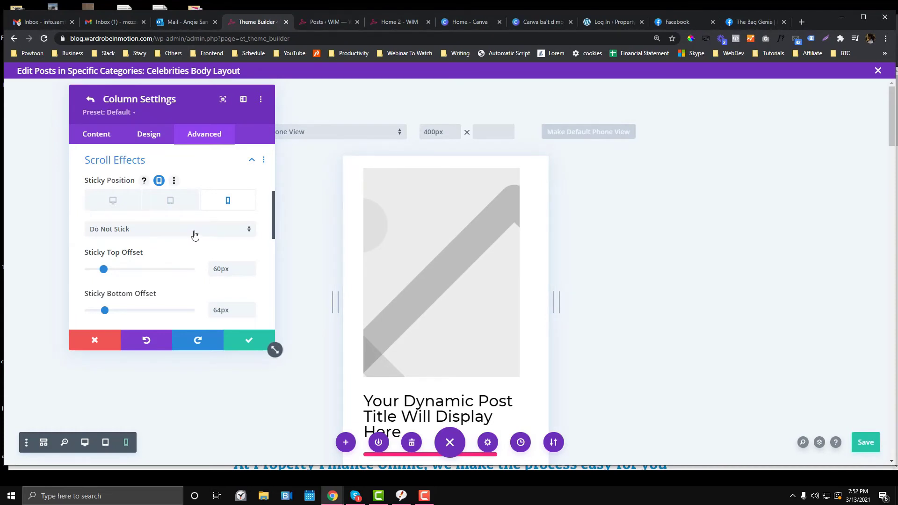
pyautogui.click(195, 235)
pyautogui.click(186, 239)
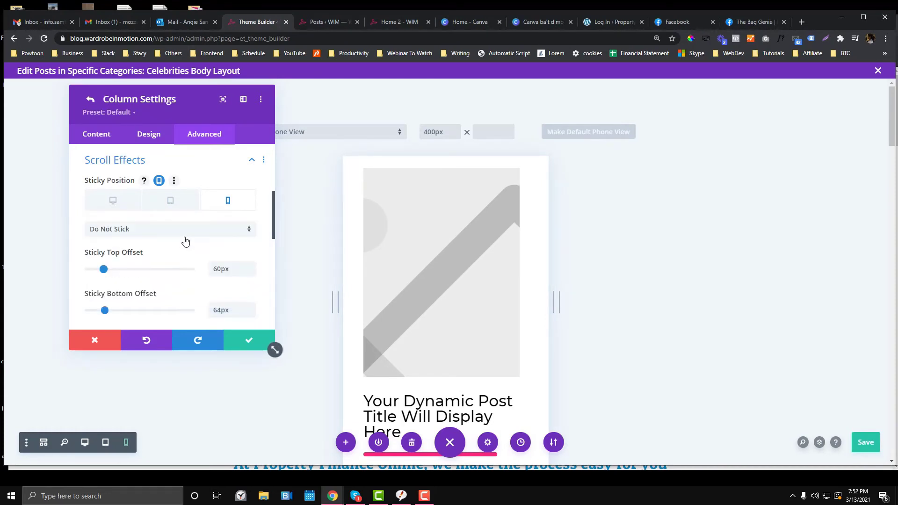
pyautogui.click(114, 204)
# Confirm the sidebar still sticks on desktop and recheck the tablet and phone sticky settings.
pyautogui.scroll(-10, 640, 262)
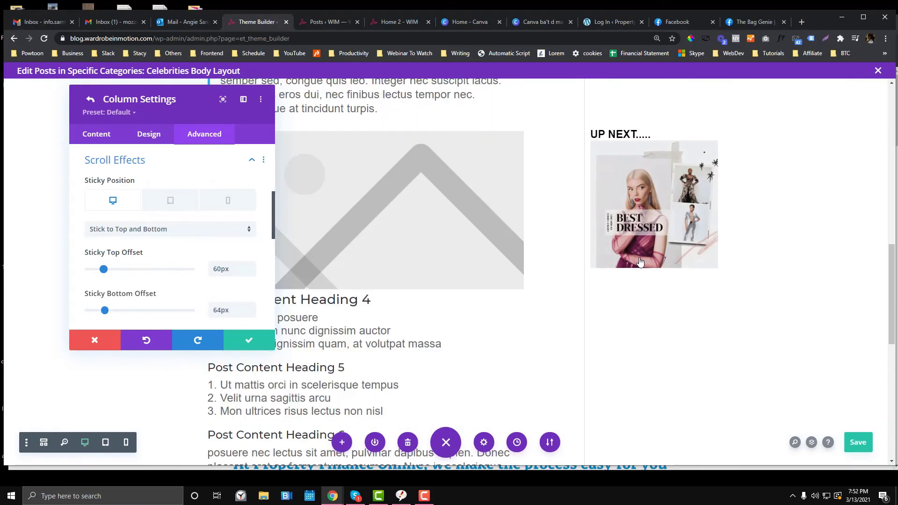
pyautogui.scroll(-5, 640, 262)
pyautogui.scroll(5, 640, 261)
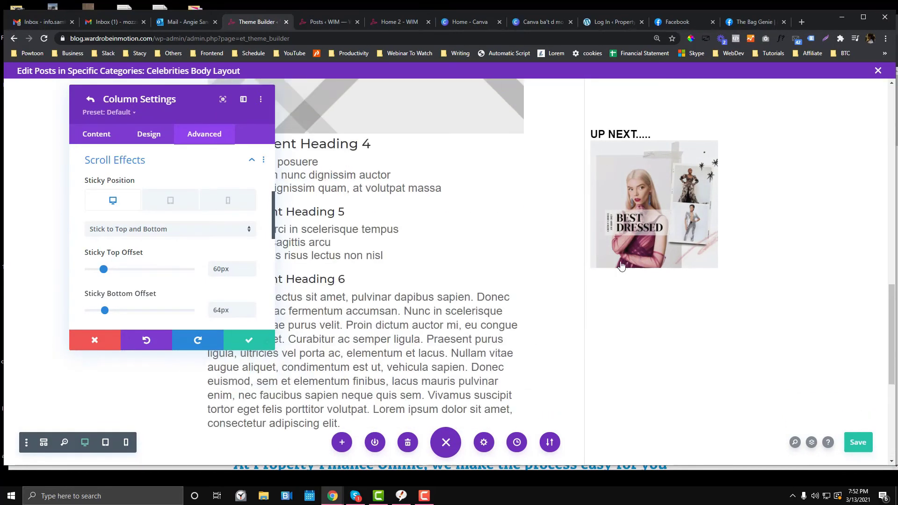
pyautogui.click(157, 208)
pyautogui.click(226, 205)
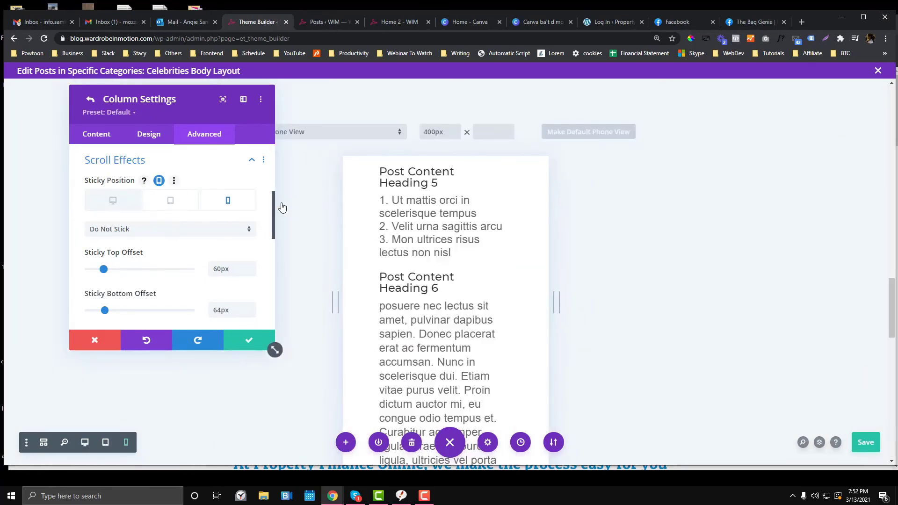
pyautogui.scroll(-10, 448, 253)
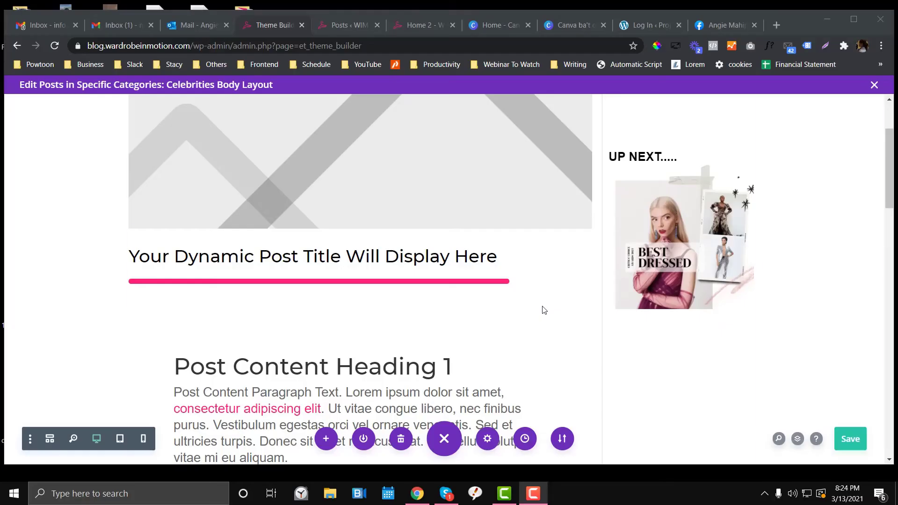
pyautogui.scroll(-5, 543, 309)
pyautogui.scroll(8, 543, 311)
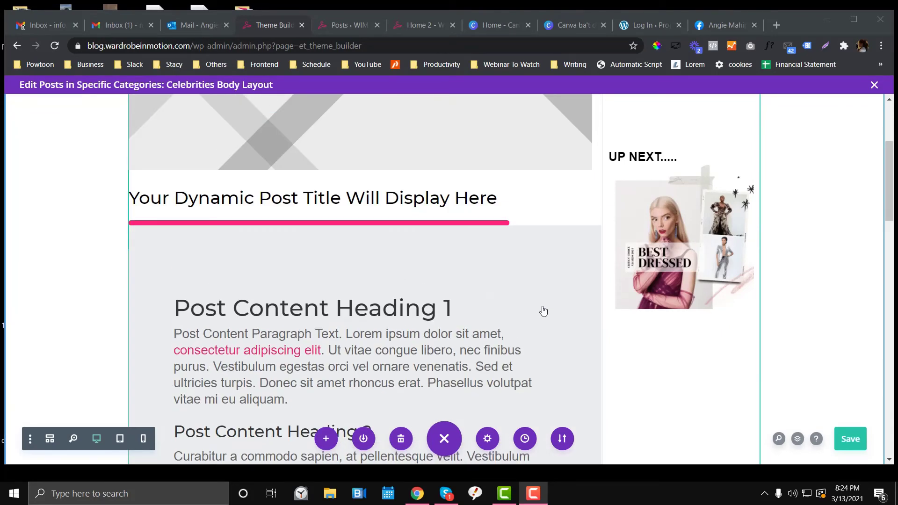
# Save the Celebrities body layout to the Divi Library as 'Blog Template' under the Blog category.
pyautogui.scroll(3, 543, 311)
pyautogui.click(363, 438)
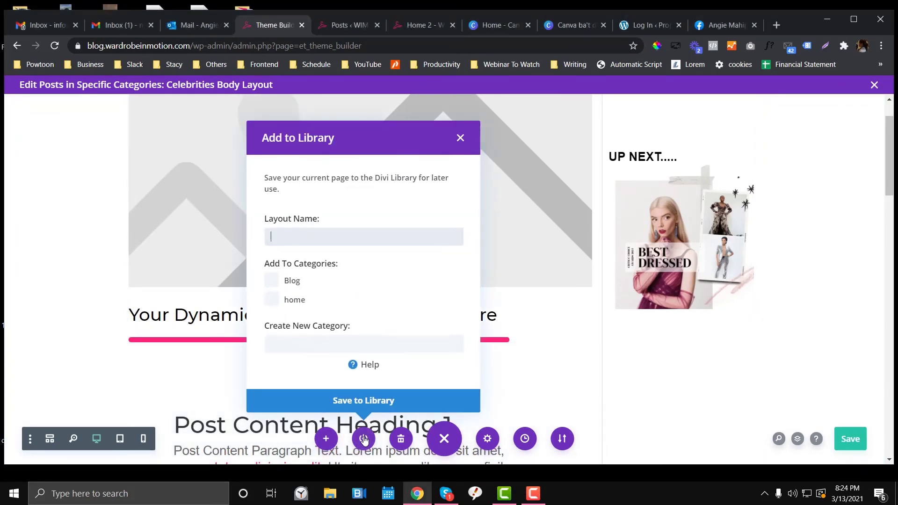
pyautogui.click(325, 235)
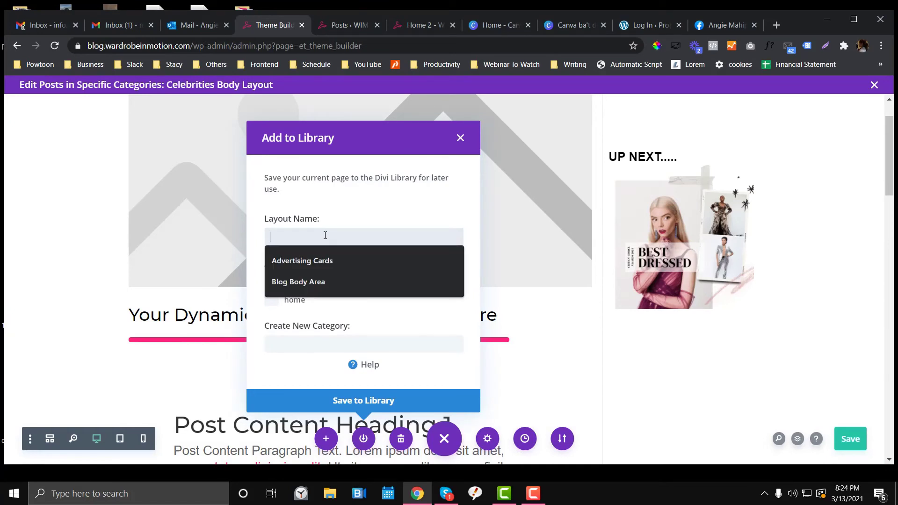
pyautogui.write('Blog Template')
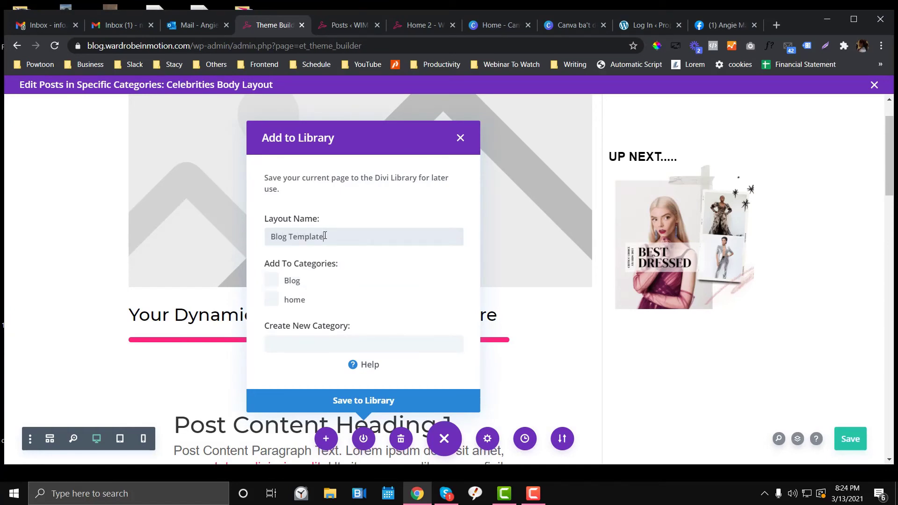
pyautogui.hotkey('ctrl', 'a')
pyautogui.click(272, 281)
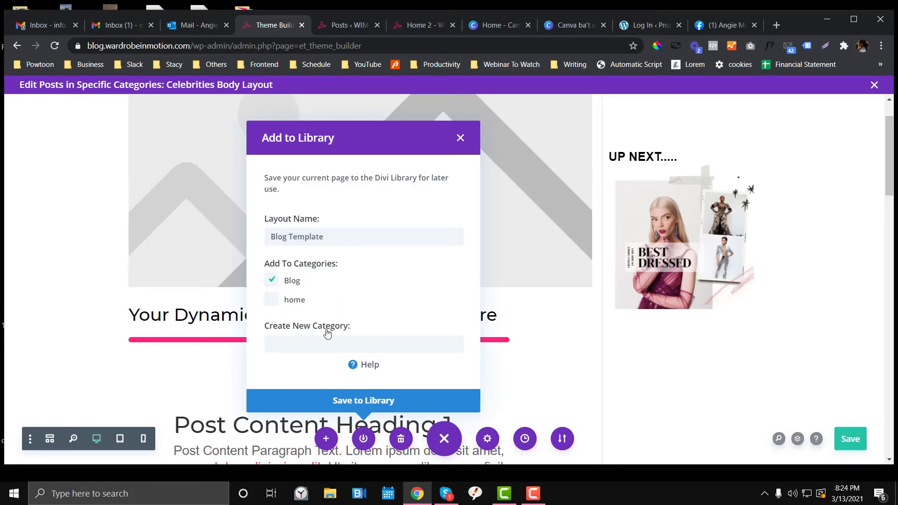
pyautogui.click(315, 344)
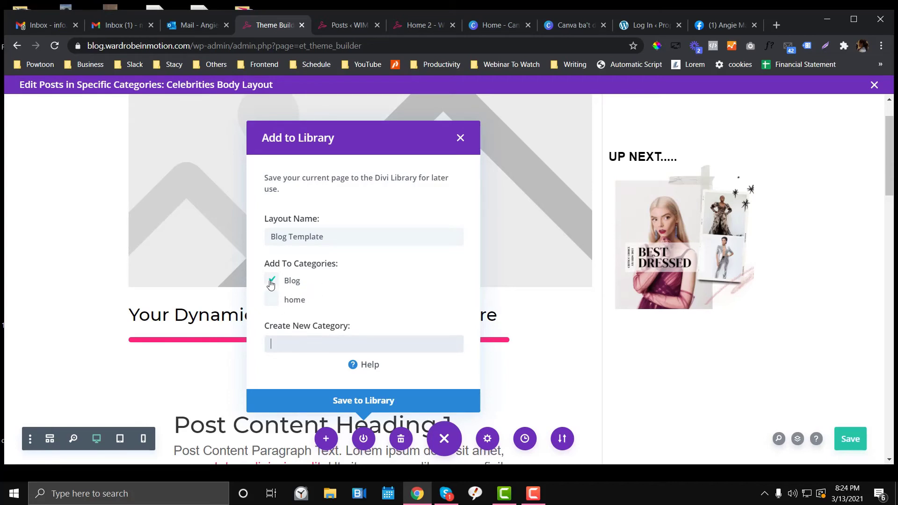
pyautogui.click(358, 401)
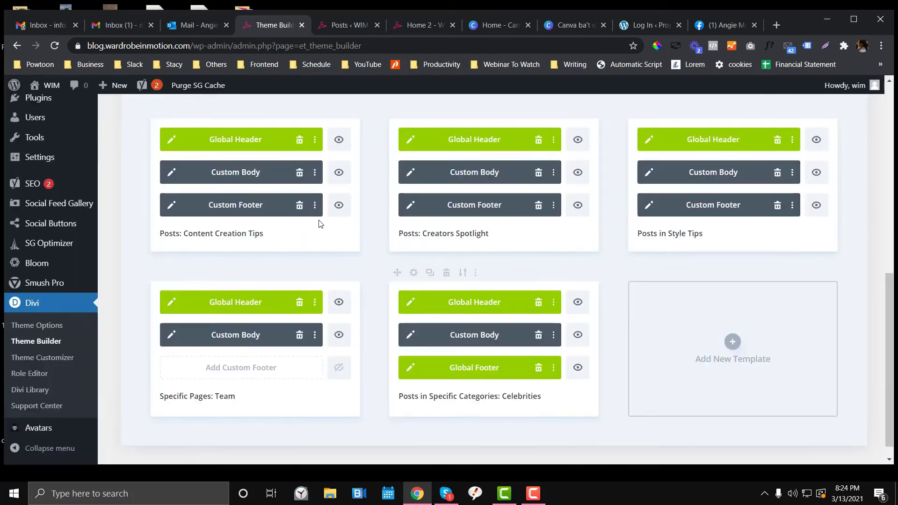
# Delete the Custom Body from Posts in Style Tips and bring up the Add Custom Body options.
pyautogui.scroll(-4, 311, 228)
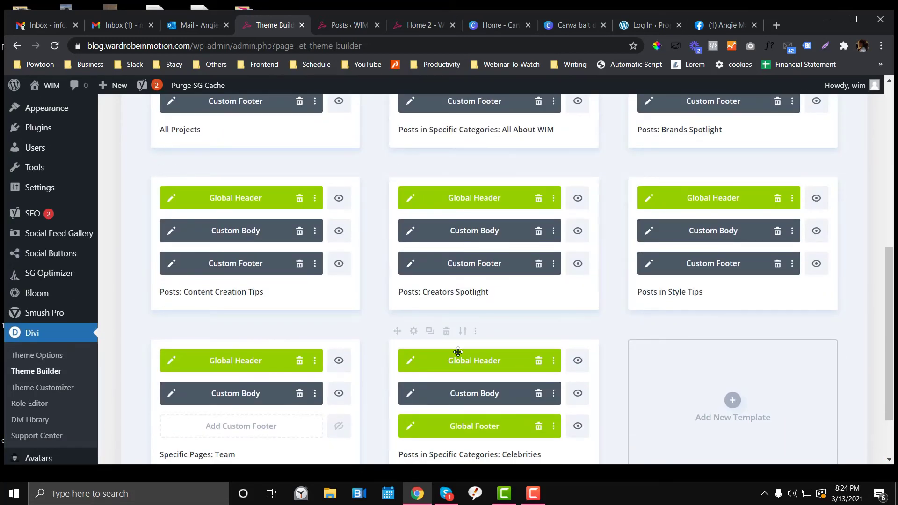
pyautogui.scroll(4, 458, 351)
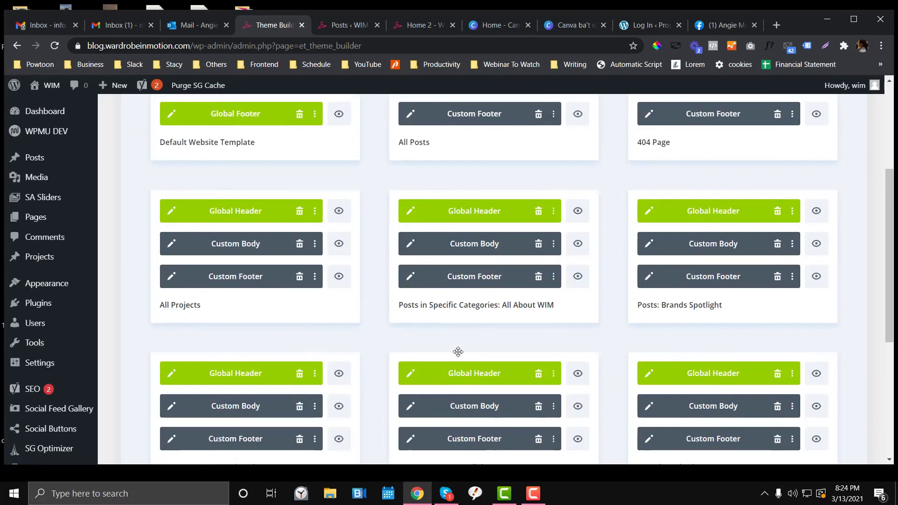
pyautogui.scroll(-4, 458, 351)
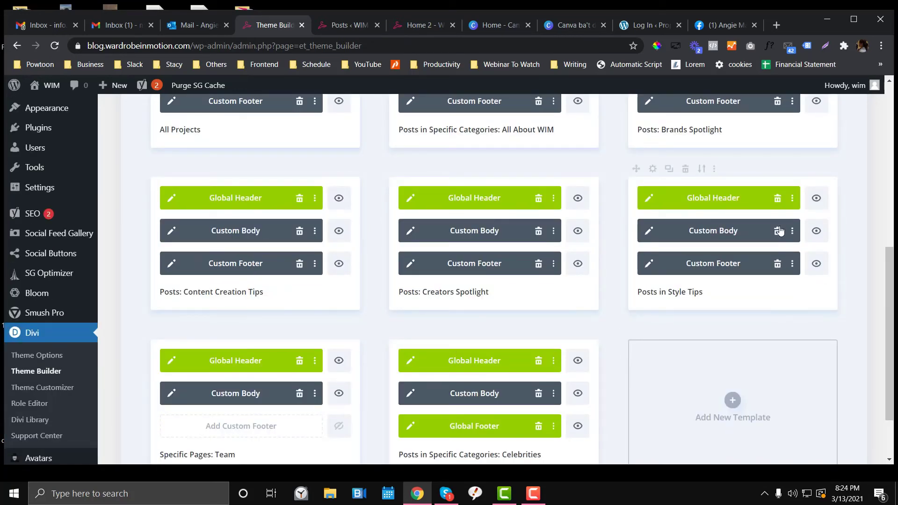
pyautogui.click(778, 230)
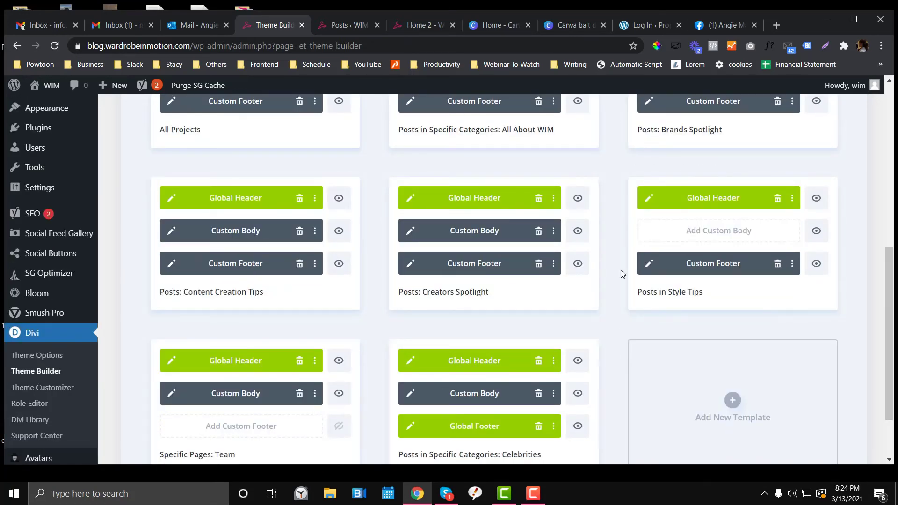
pyautogui.click(714, 232)
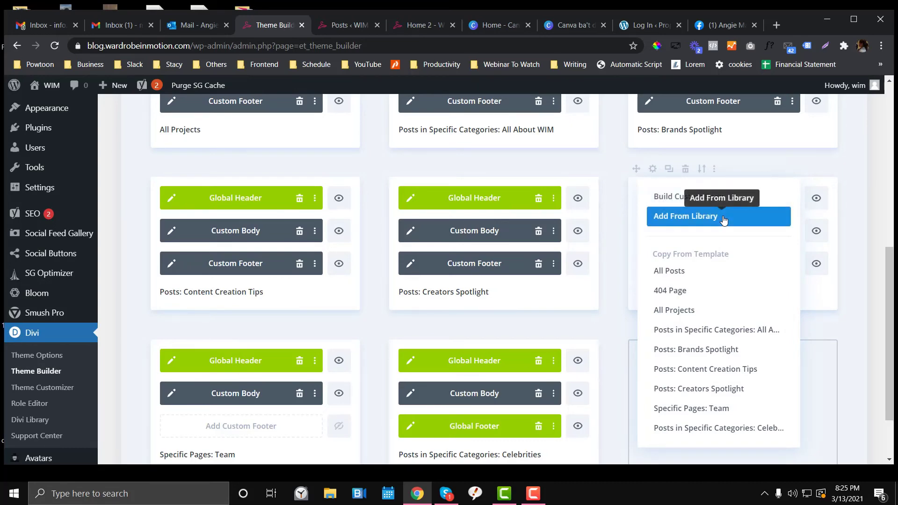
# Import the saved Blog Template layout from the Blog category as the Style Tips custom body.
pyautogui.click(723, 218)
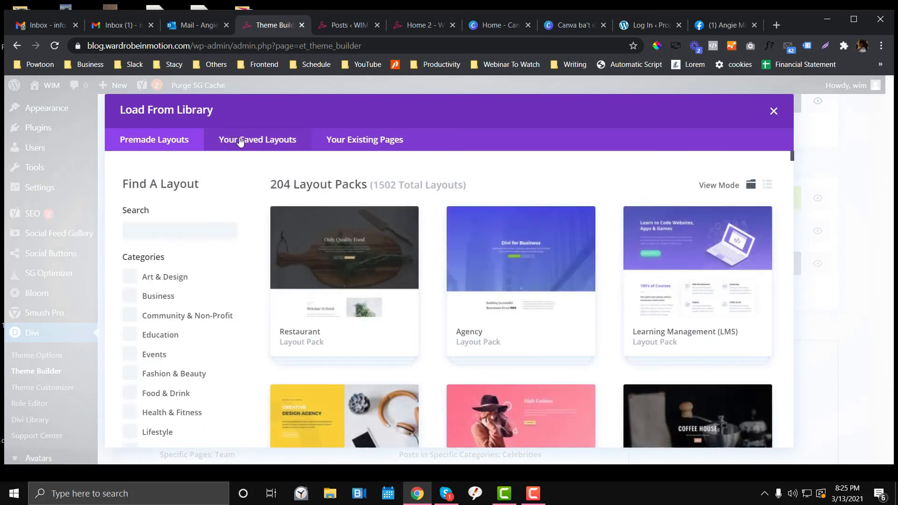
pyautogui.click(237, 141)
pyautogui.click(131, 278)
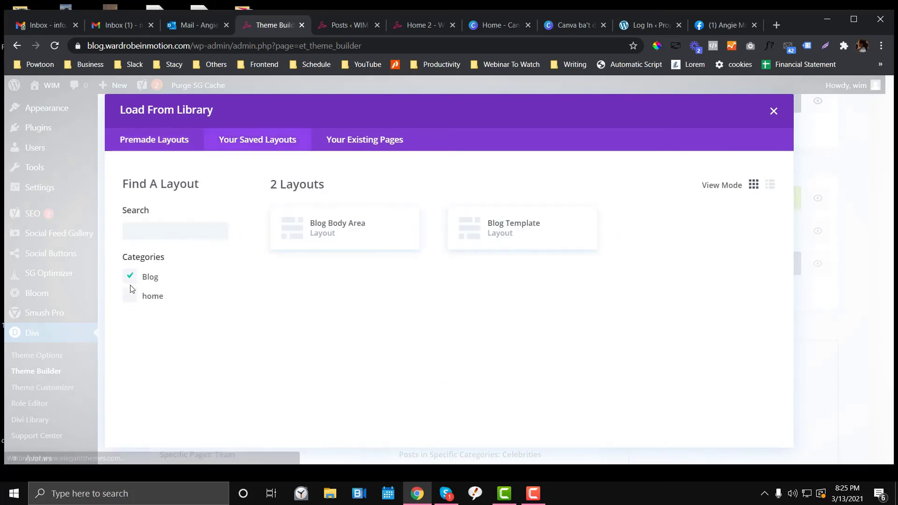
pyautogui.click(131, 281)
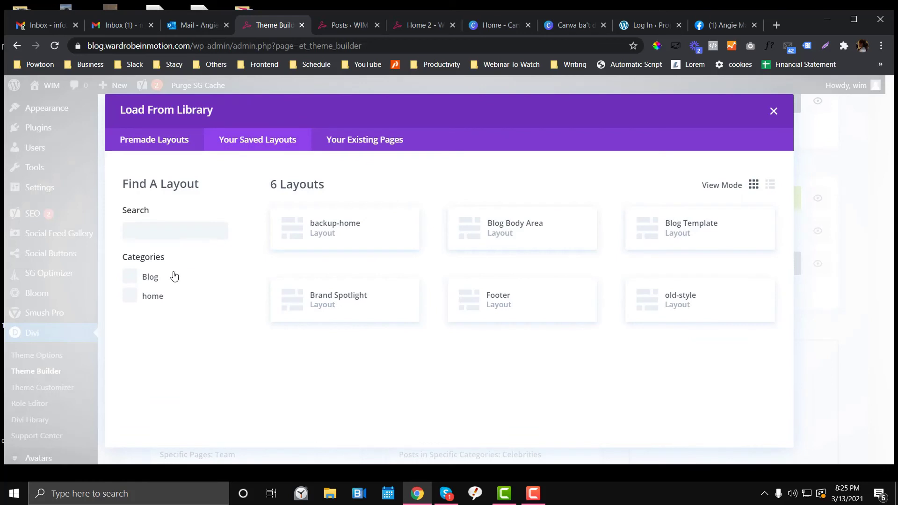
pyautogui.click(138, 279)
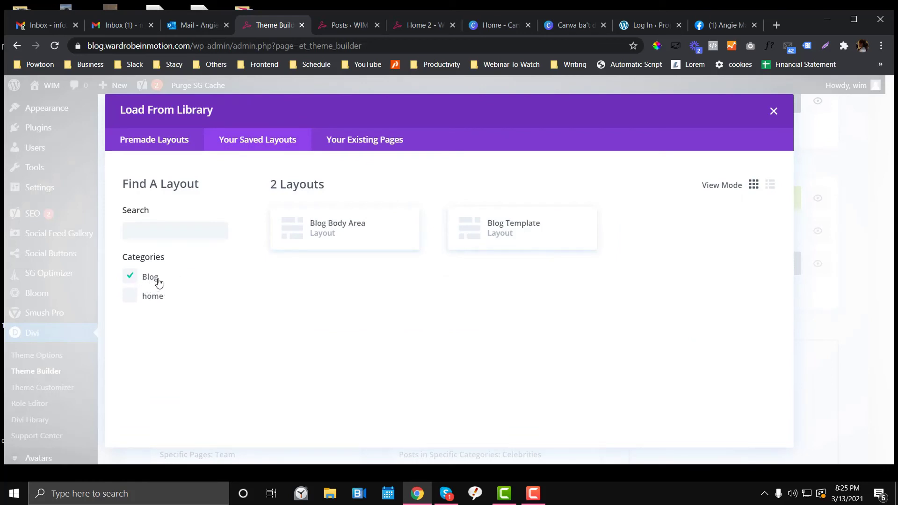
pyautogui.click(505, 234)
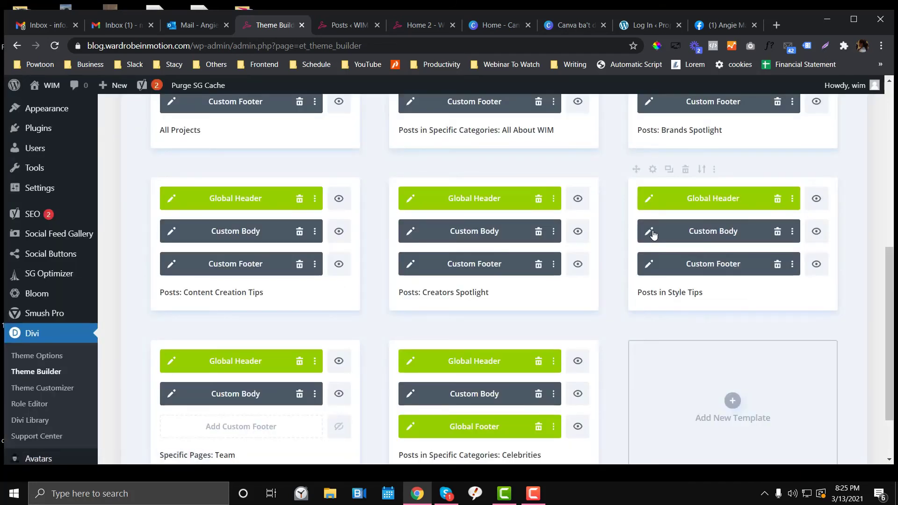
# Switch the Style Tips Up Next blog module from Celebrities to Style Tips posts, then open Posts.
pyautogui.click(650, 231)
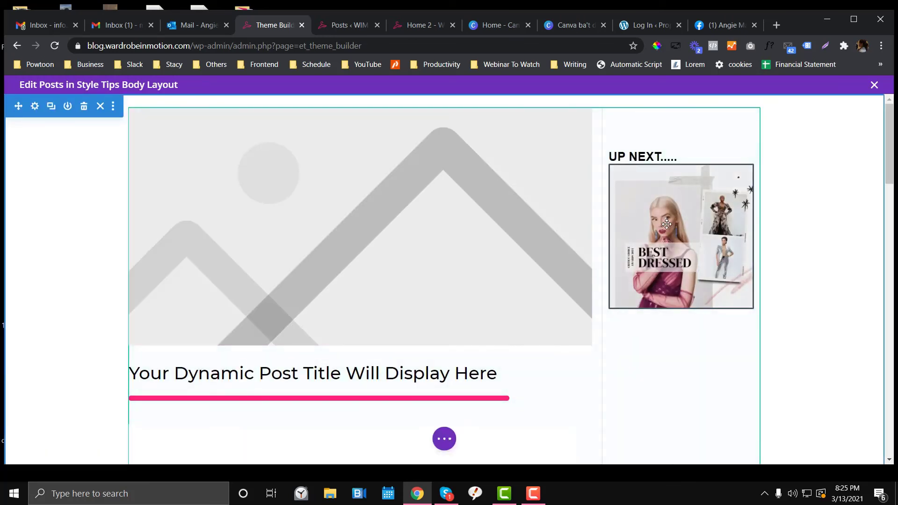
pyautogui.moveTo(668, 227)
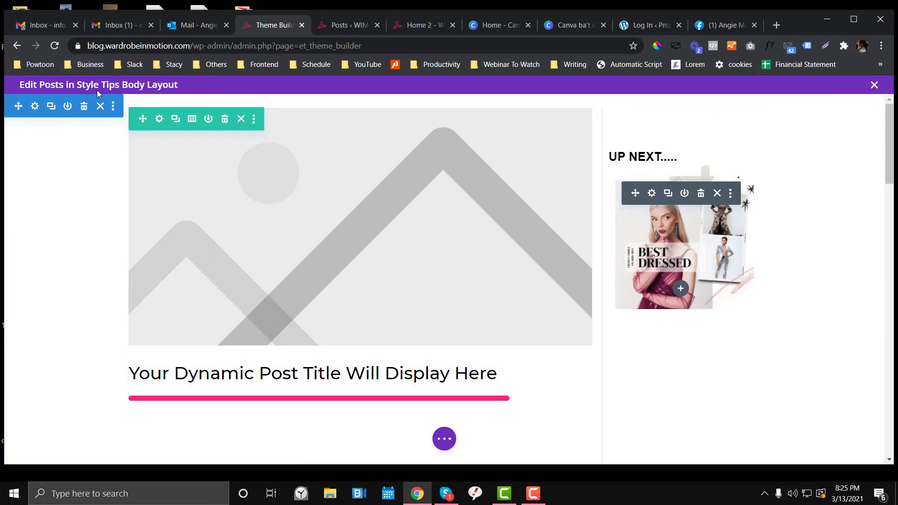
pyautogui.click(651, 193)
pyautogui.scroll(-5, 191, 268)
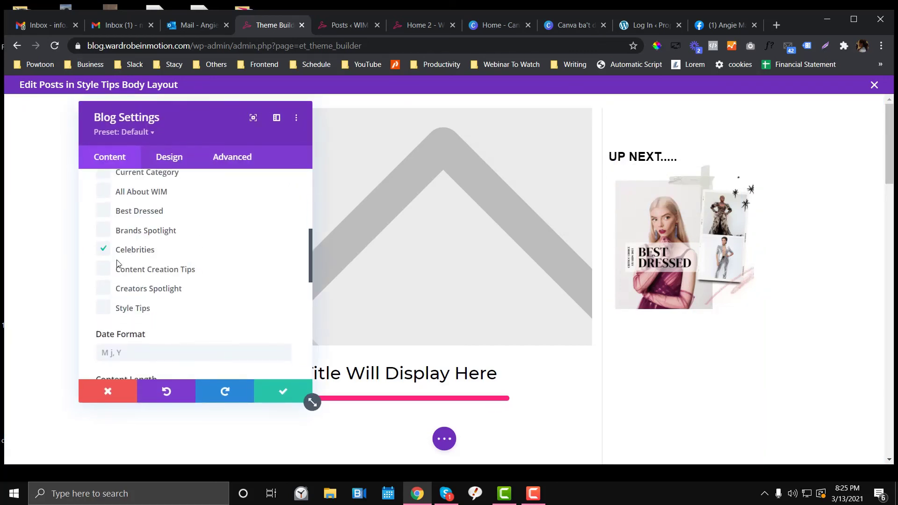
pyautogui.click(104, 249)
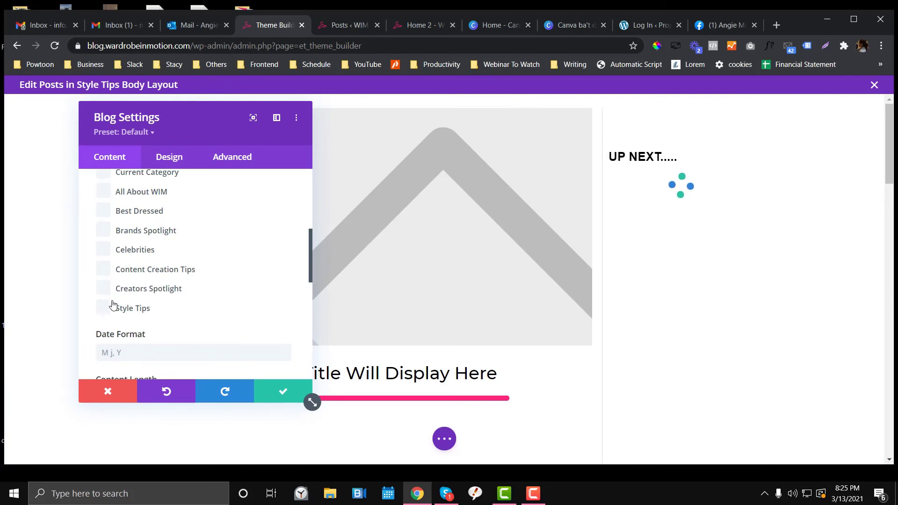
pyautogui.click(111, 306)
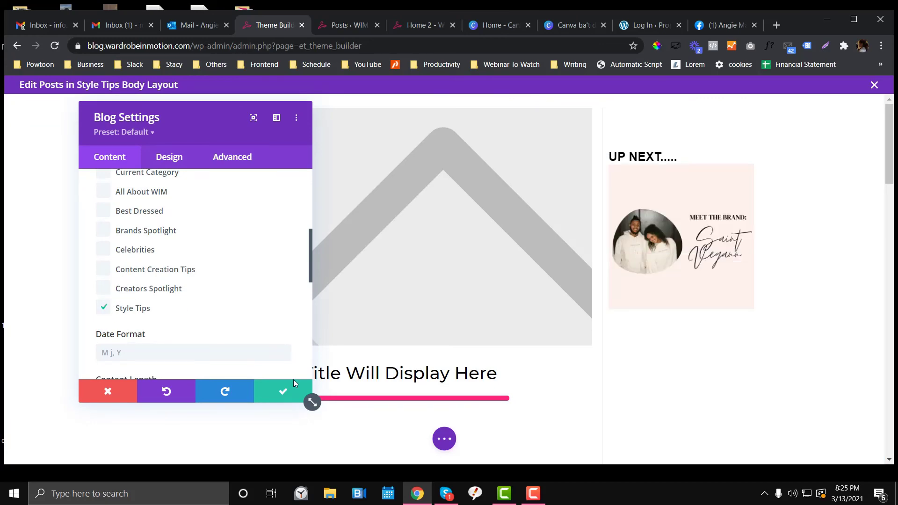
pyautogui.click(295, 383)
pyautogui.click(330, 27)
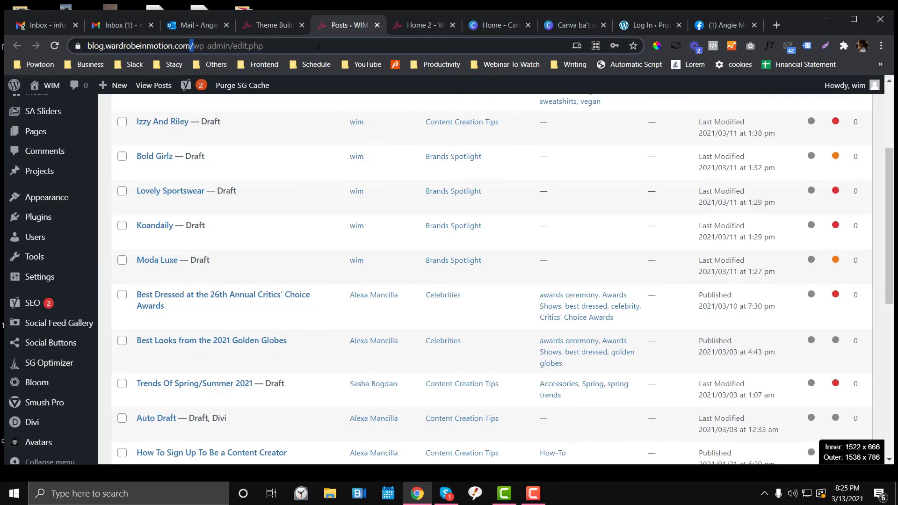
# Trim '/wp-admin/edit.php' from the address to load the blog home page and scroll its post grid.
pyautogui.hotkey('shift', 'End')
pyautogui.press('Delete')
pyautogui.press('Return')
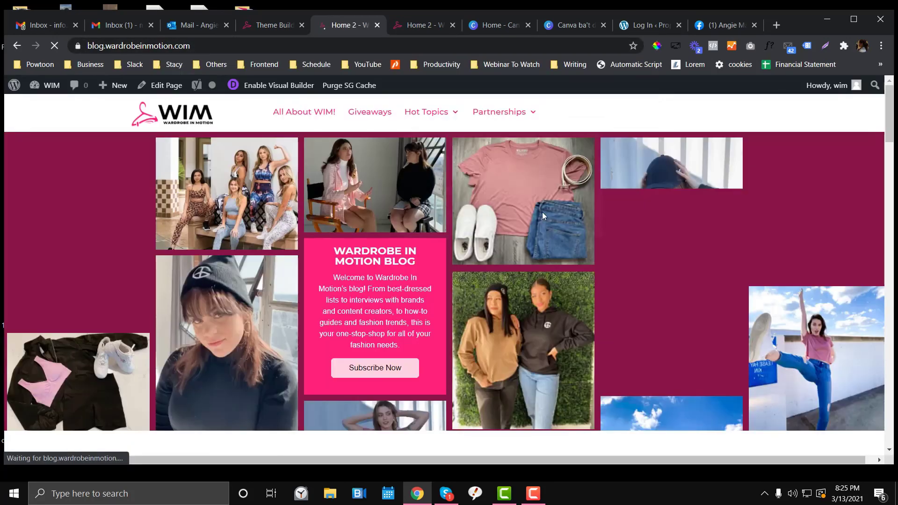
pyautogui.scroll(-6, 594, 222)
pyautogui.moveTo(595, 222)
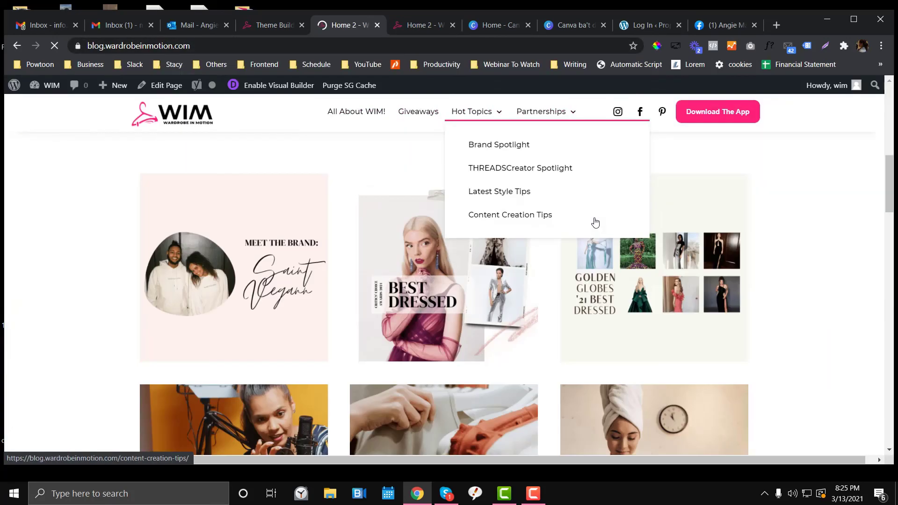
pyautogui.scroll(-1, 324, 245)
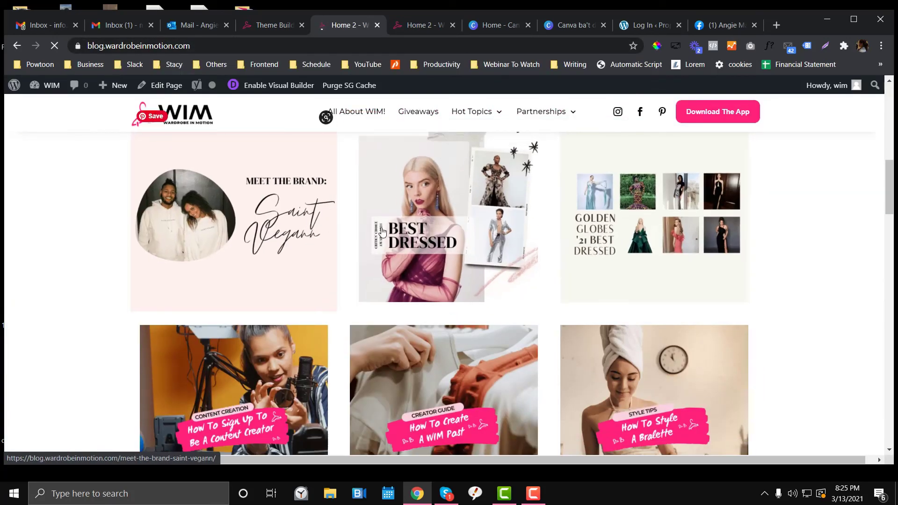
pyautogui.scroll(1, 241, 174)
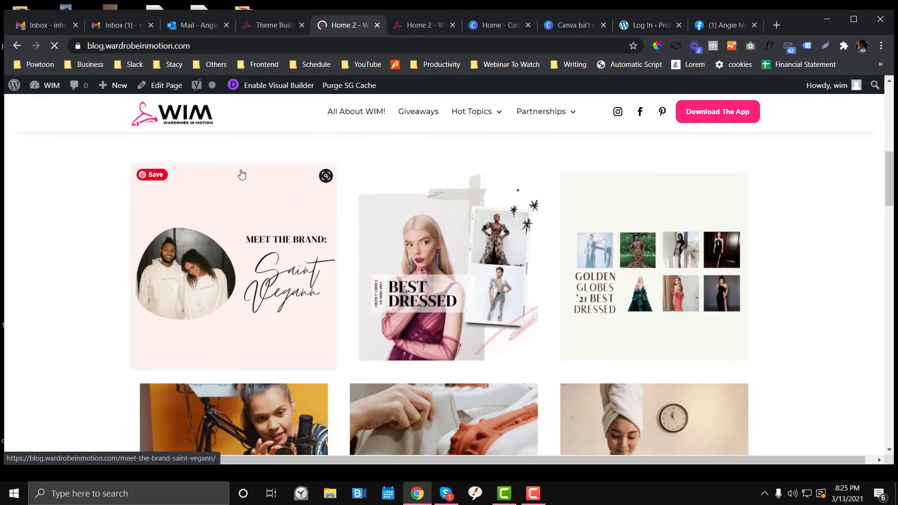